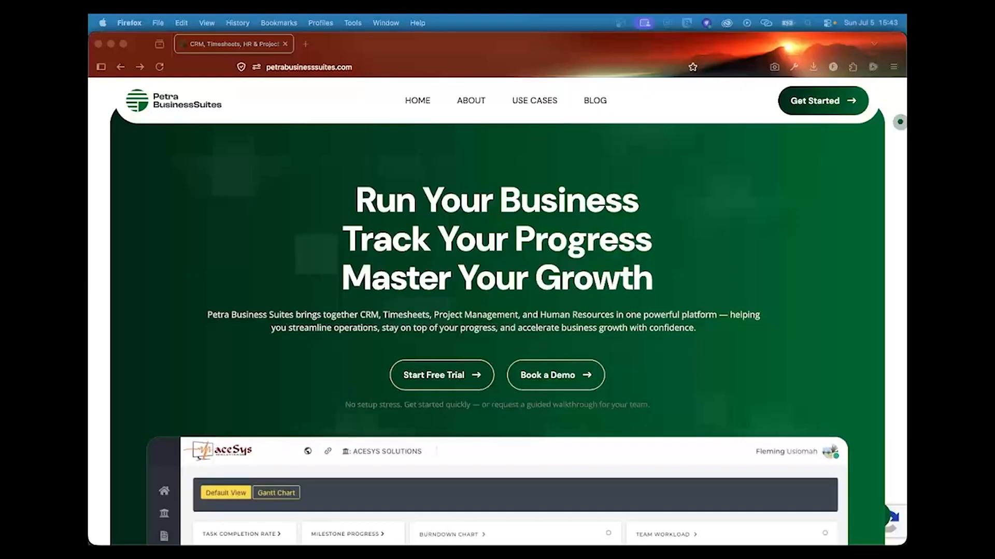
Step: Use Get Started on petrabusinesssuites.com to reach the app's login page
left_click(817, 102)
left_click(818, 105)
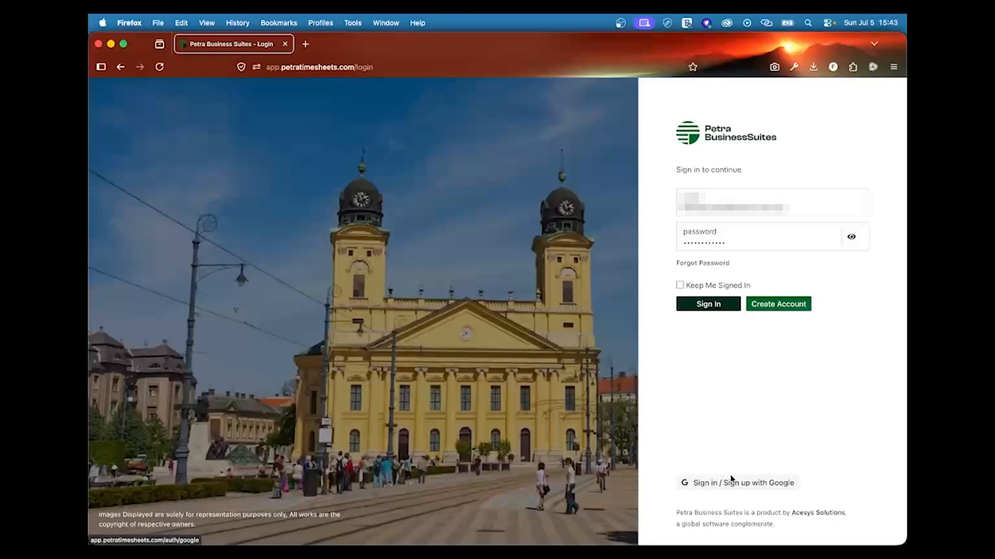
Step: Start a new account and enter the user's first and last name
left_click(787, 306)
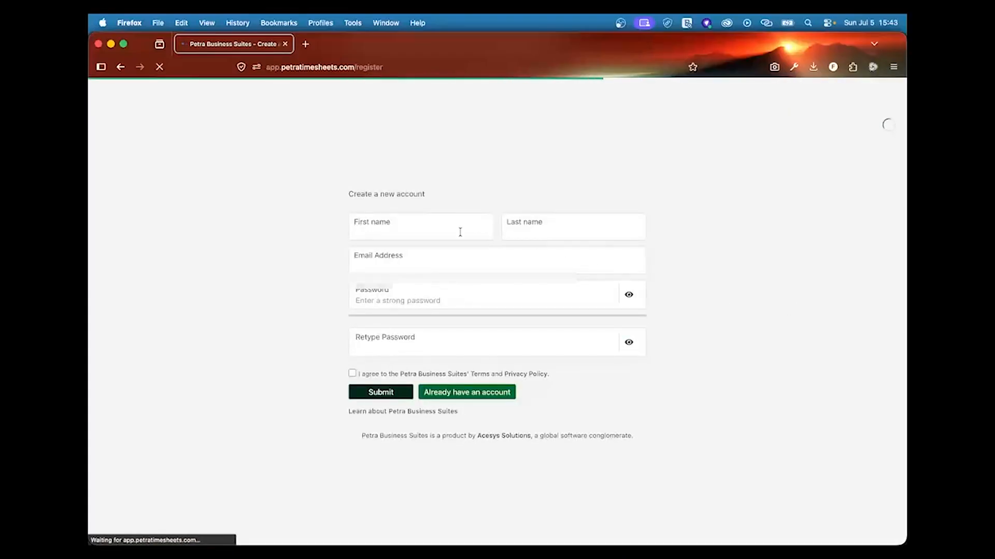
left_click(457, 232)
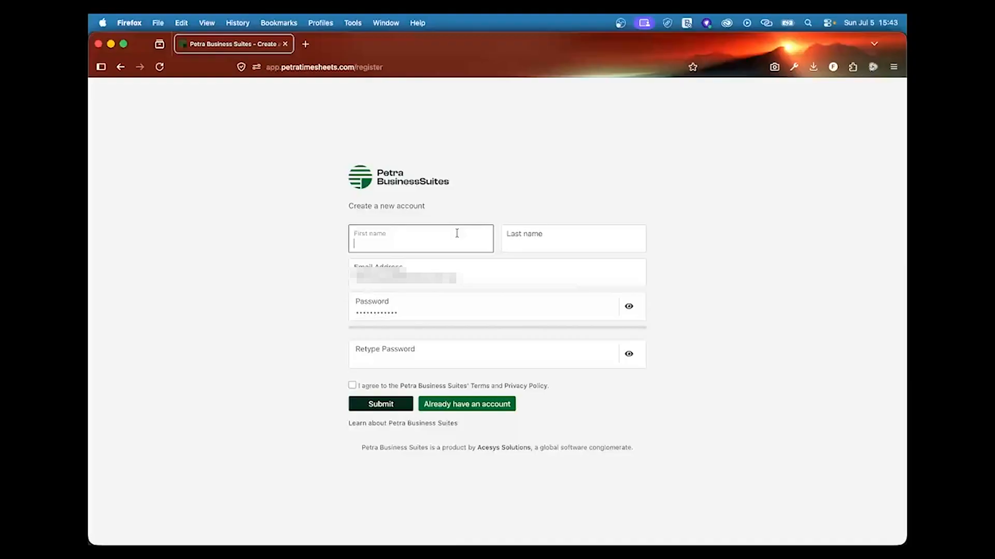
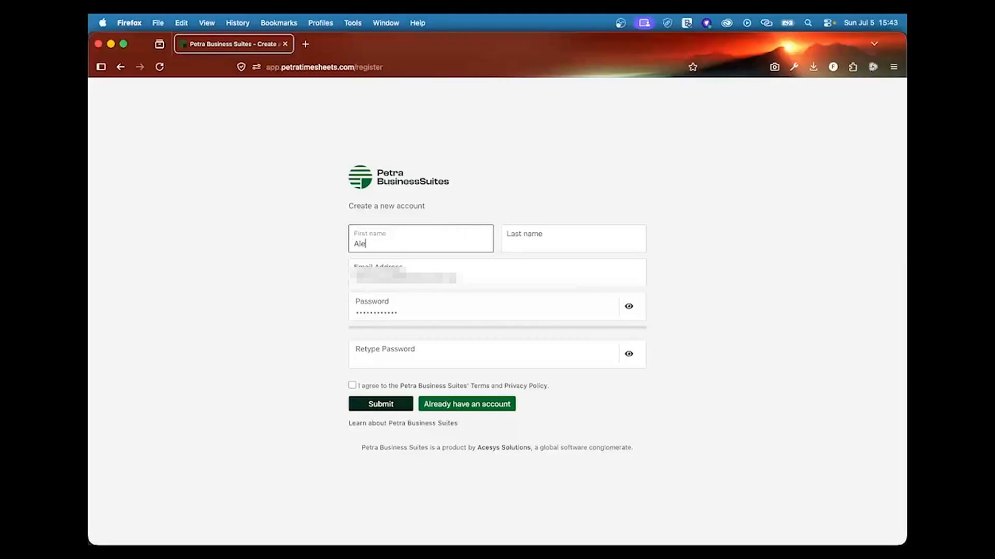
left_click(544, 240)
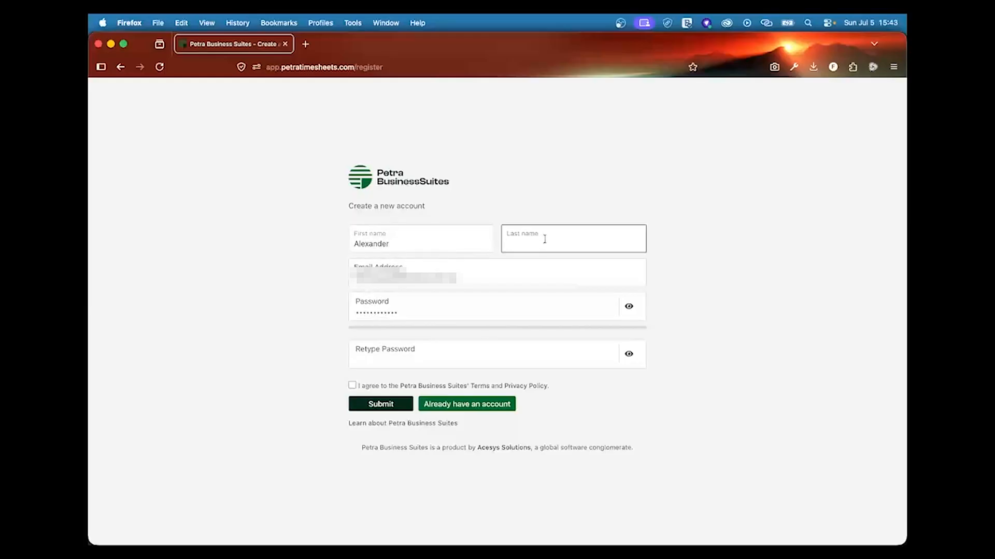
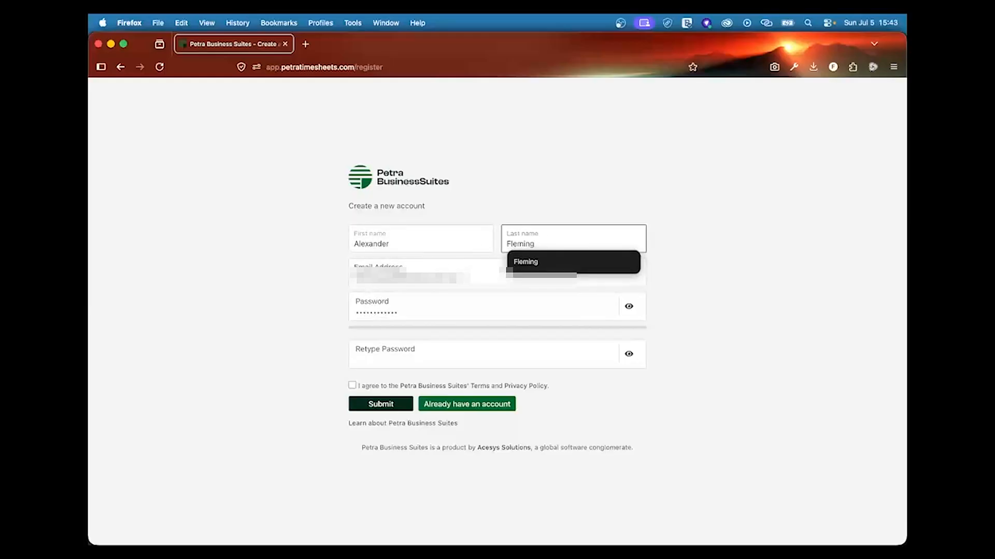
Step: Correct the autofilled e-mail, fill both password fields, accept the terms and submit
left_click(498, 274)
double_click(392, 277)
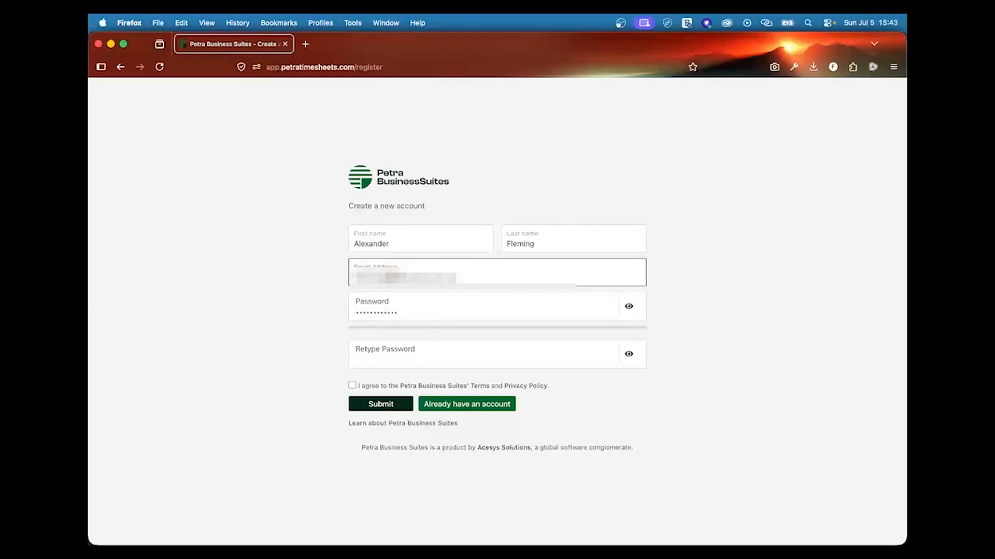
key("BackSpace")
key("BackSpace")
key("BackSpace")
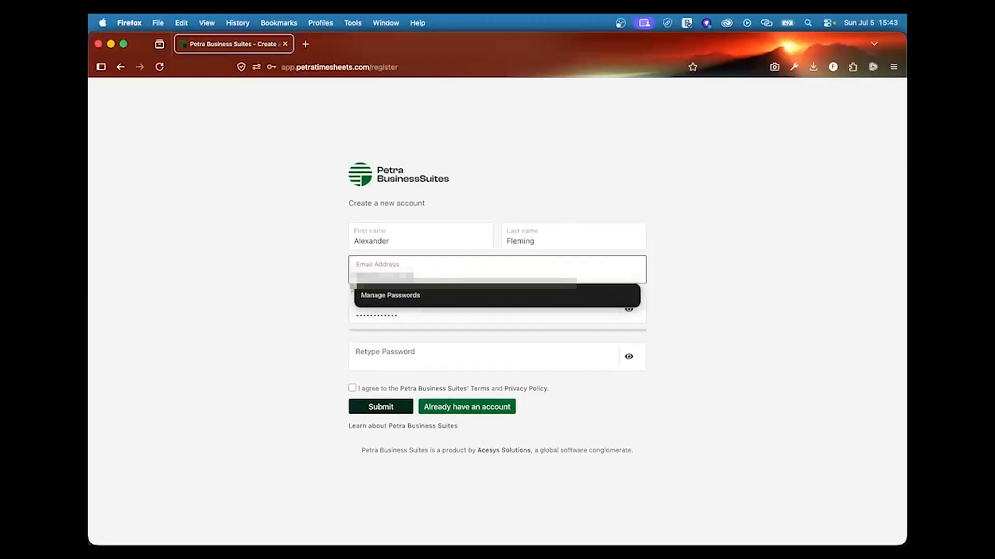
left_click(412, 314)
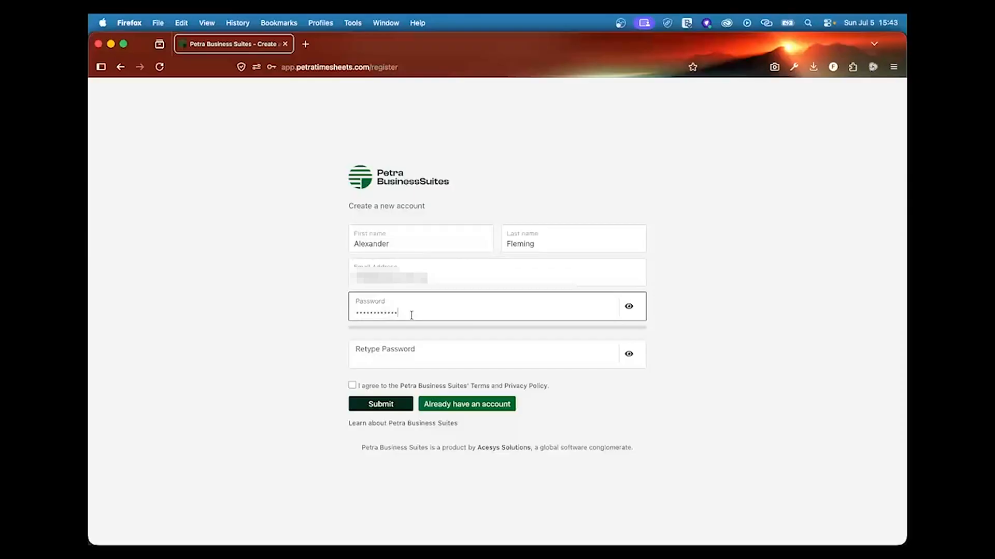
left_click(415, 352)
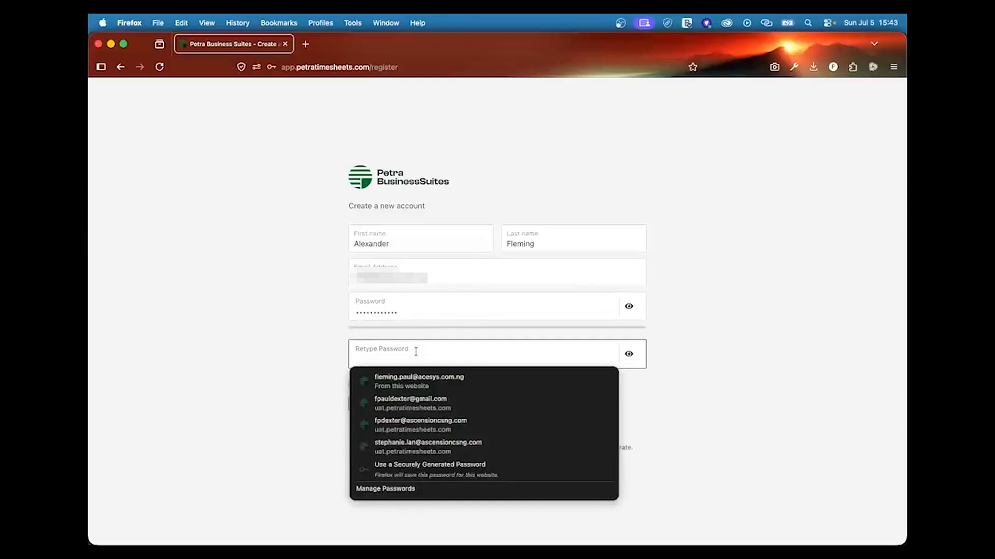
left_click(443, 383)
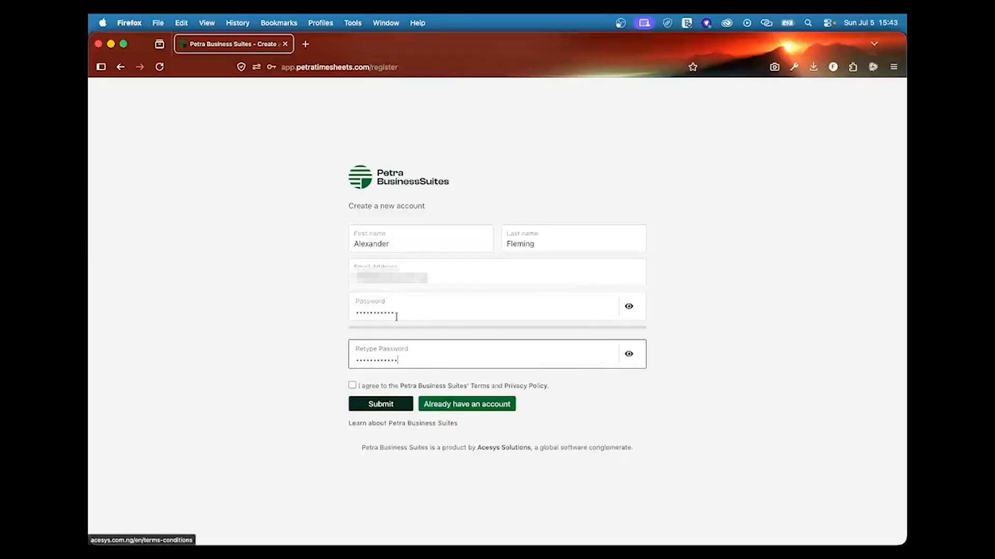
left_click(352, 386)
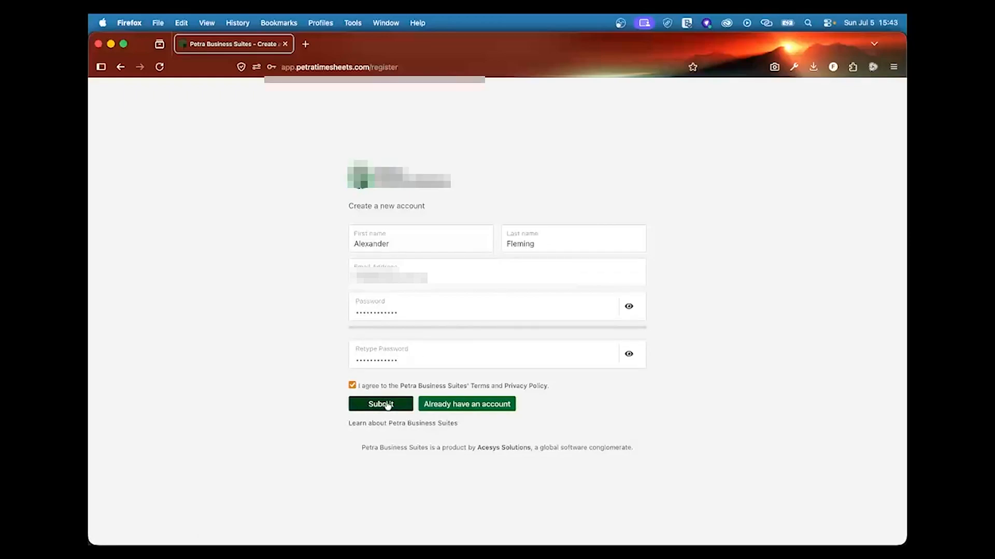
left_click(385, 404)
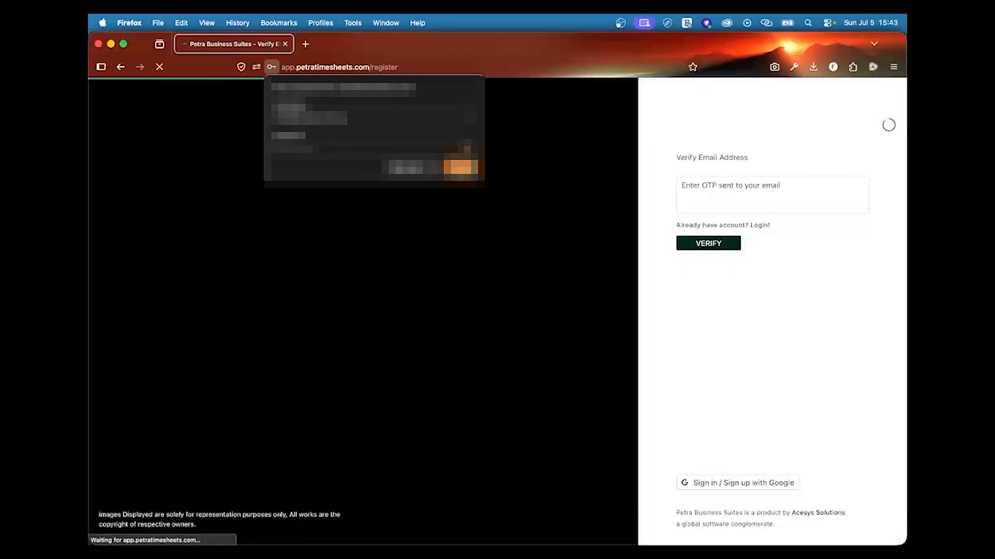
Step: Save the login in Firefox, then paste the emailed one-time code and verify
left_click(460, 167)
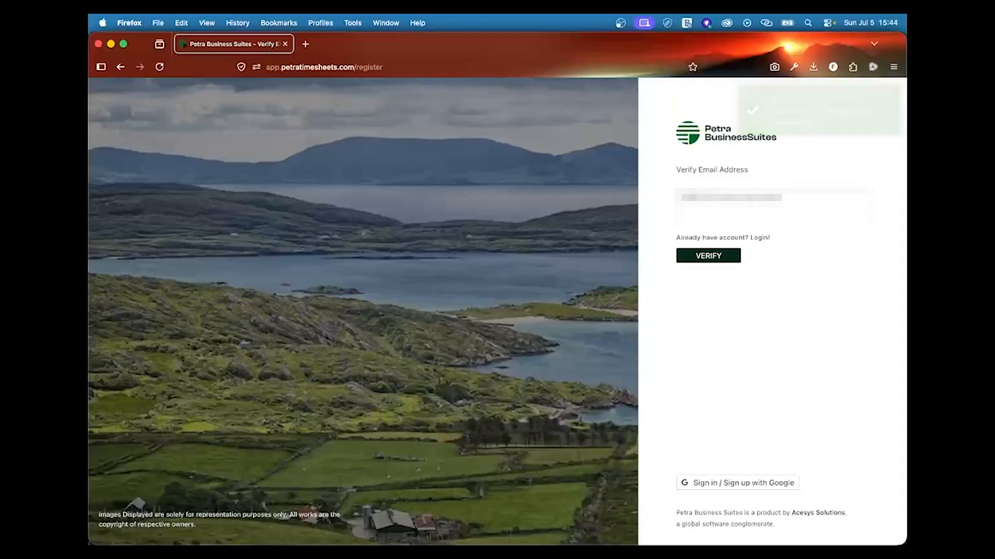
left_click(700, 214)
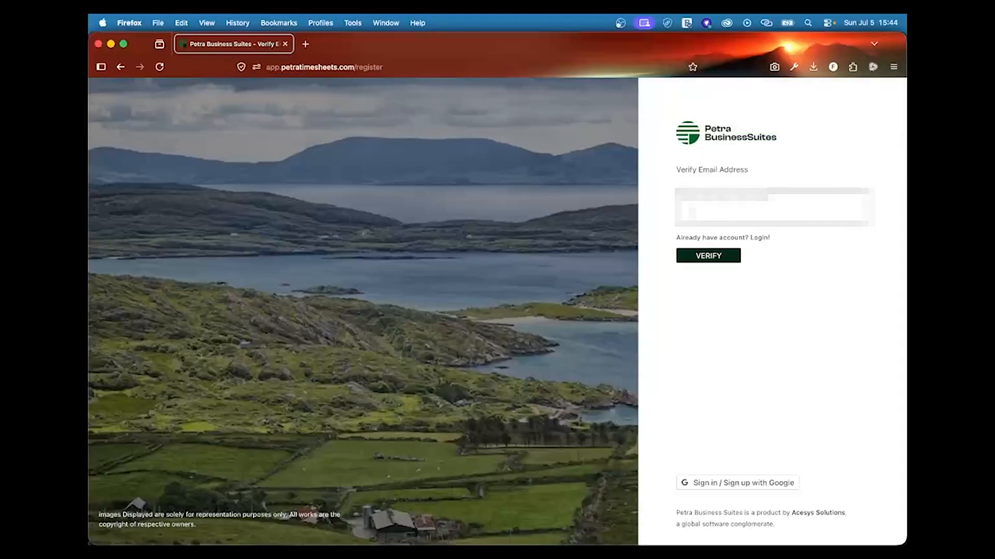
key("super+Tab")
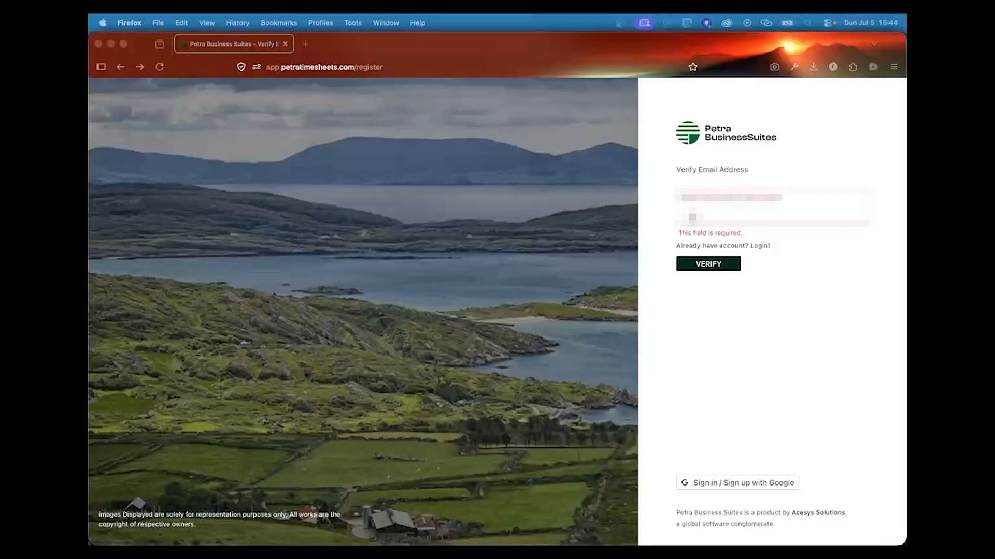
left_click(692, 217)
key("super+v")
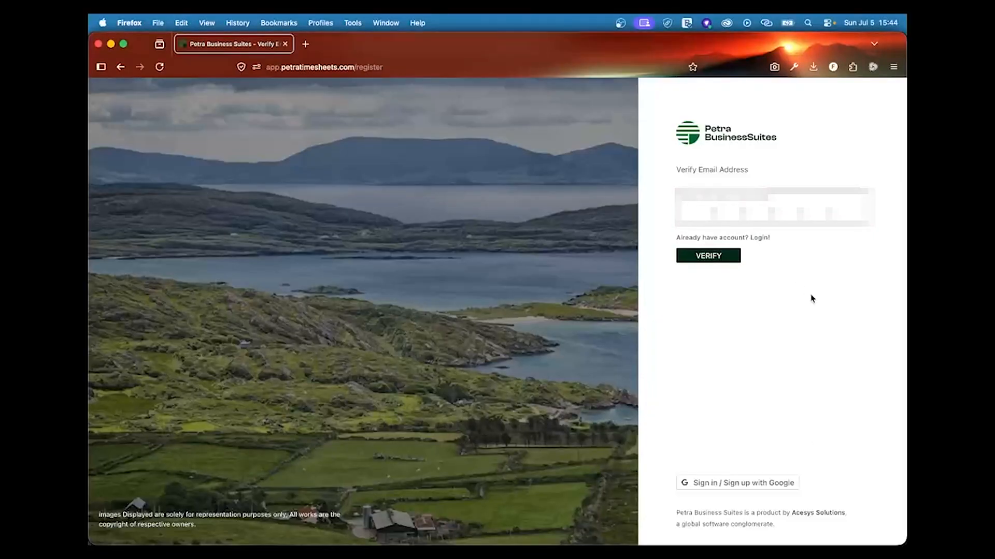
left_click(718, 257)
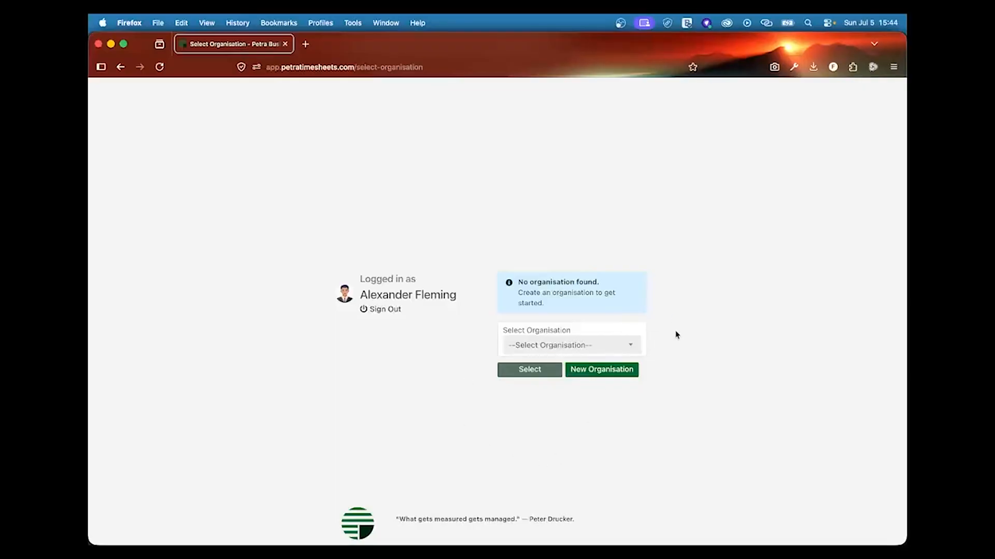
Step: Begin a new organisation named 'Escetera' and browse the country list
left_click(622, 372)
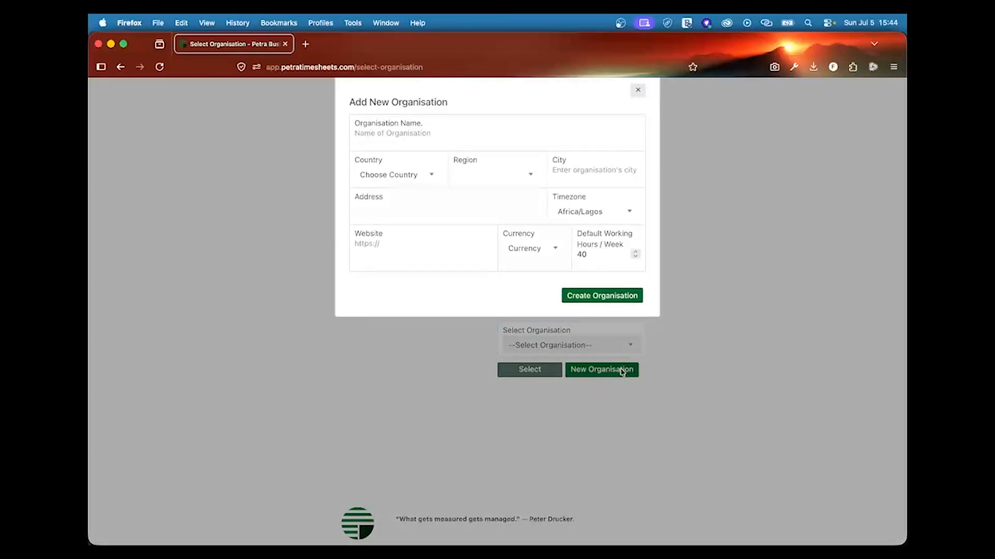
left_click(411, 139)
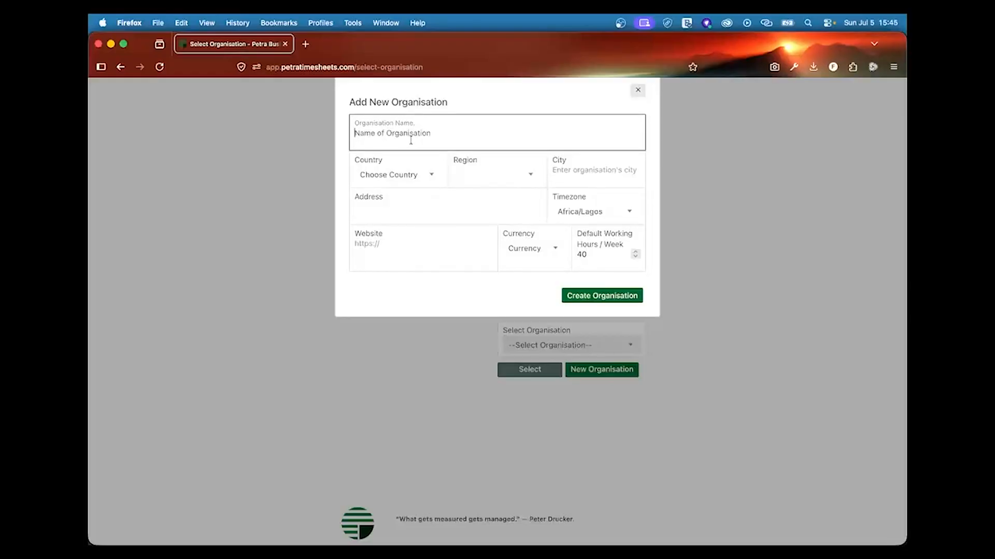
type("Escetera")
left_click(423, 176)
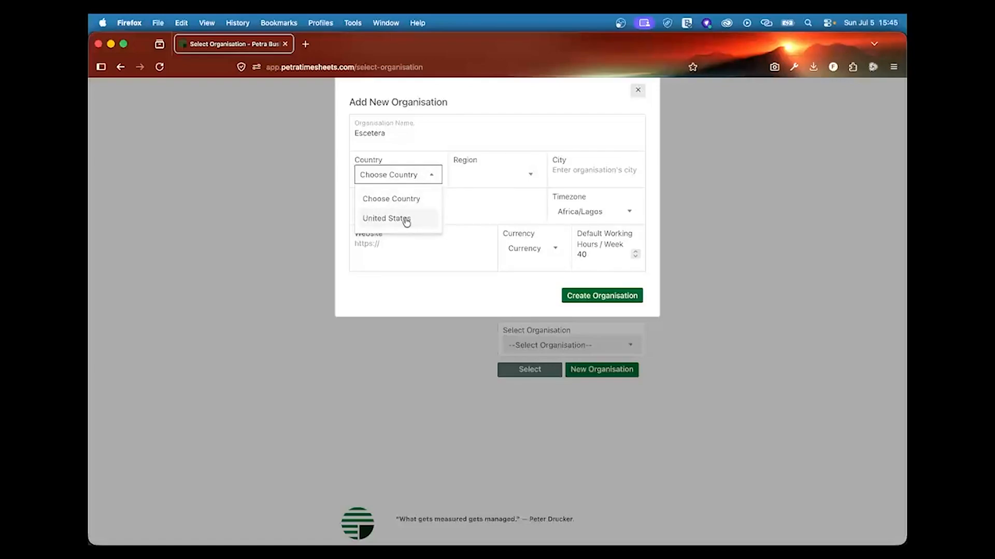
left_click(470, 209)
Step: Disconnect PureVPN and reload the organisation selection page
left_click(708, 24)
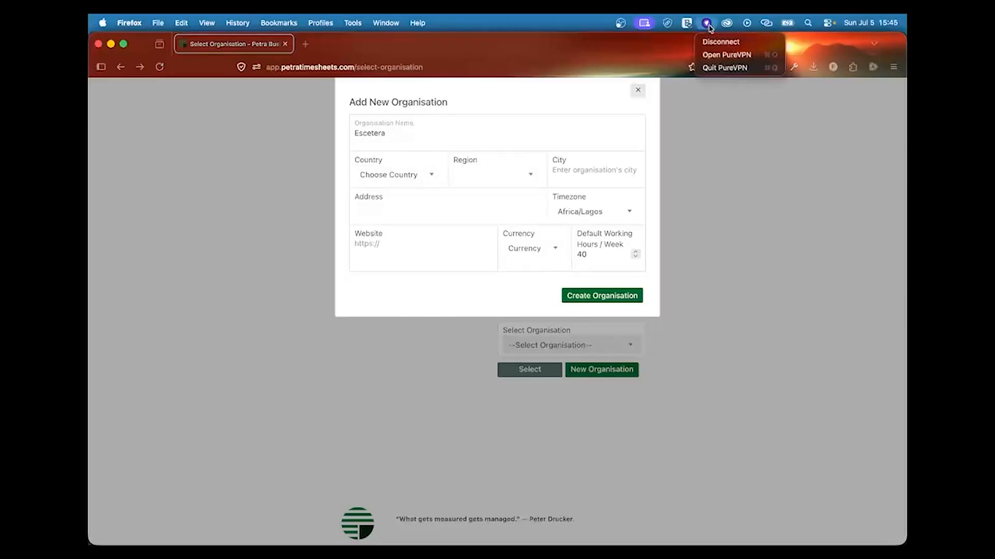
left_click(718, 42)
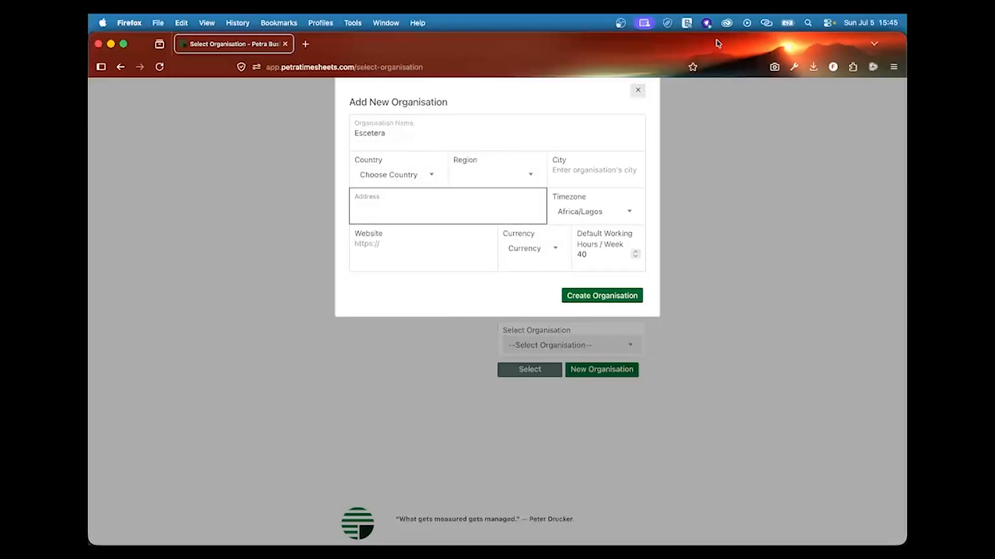
left_click(159, 68)
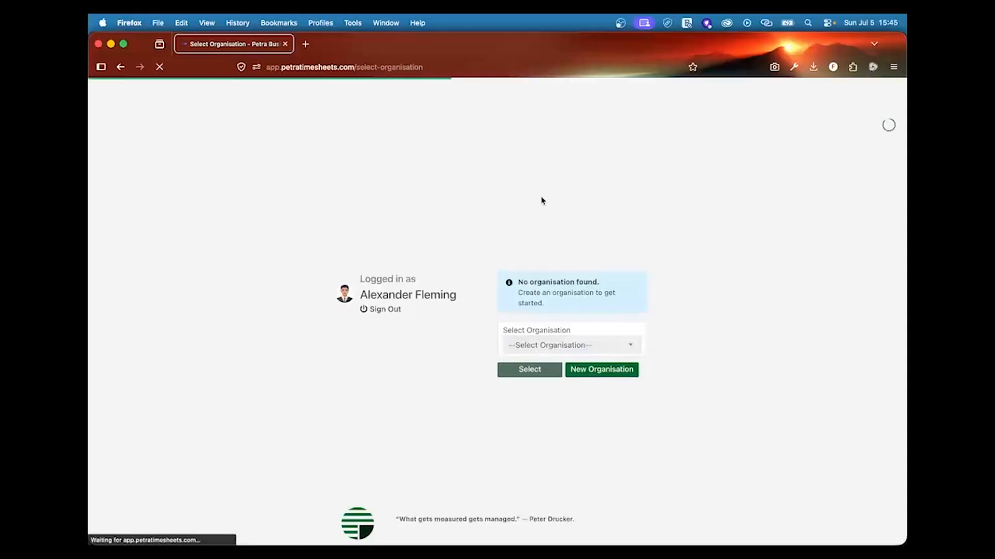
Step: Start a new organisation located in Nigeria, Lagos State, city Ajah
left_click(598, 373)
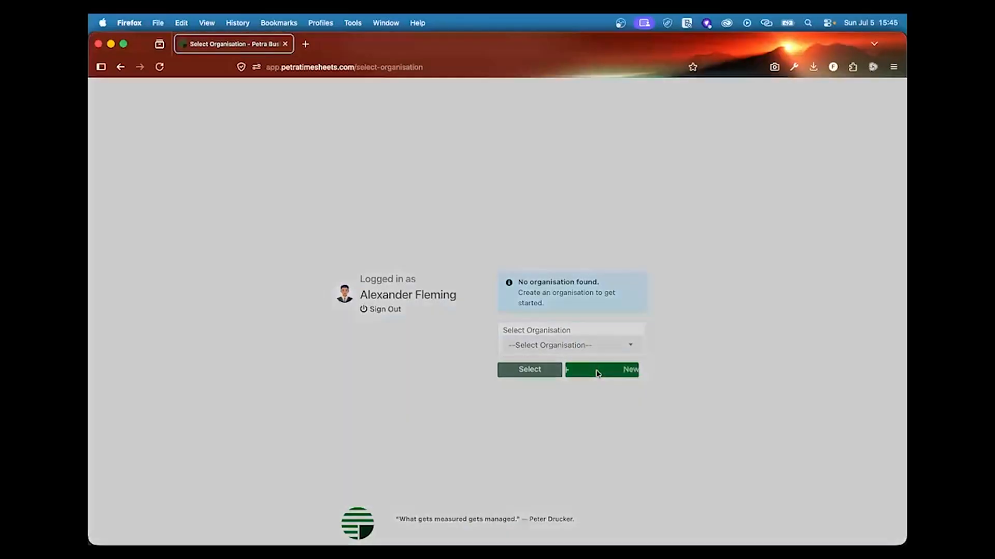
left_click(431, 177)
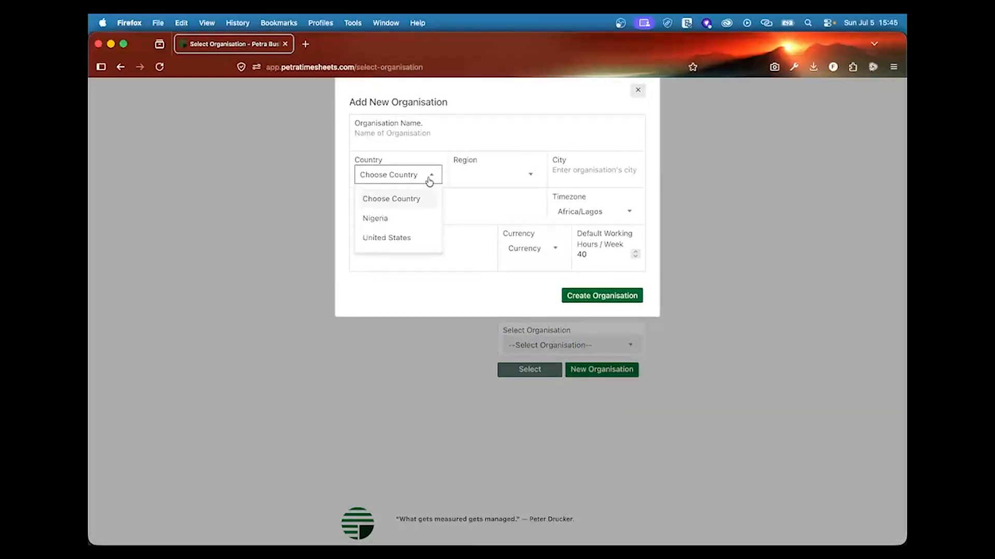
left_click(411, 218)
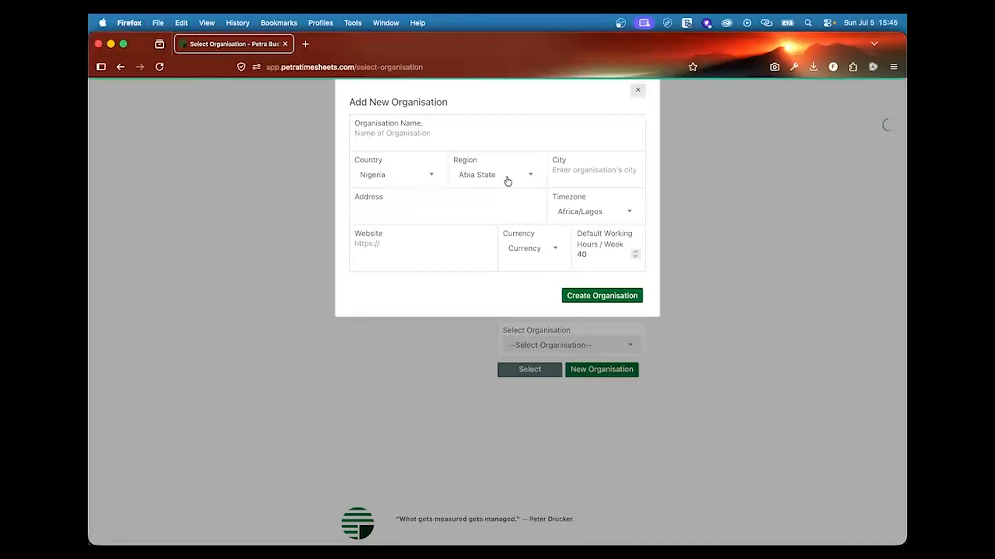
left_click(532, 178)
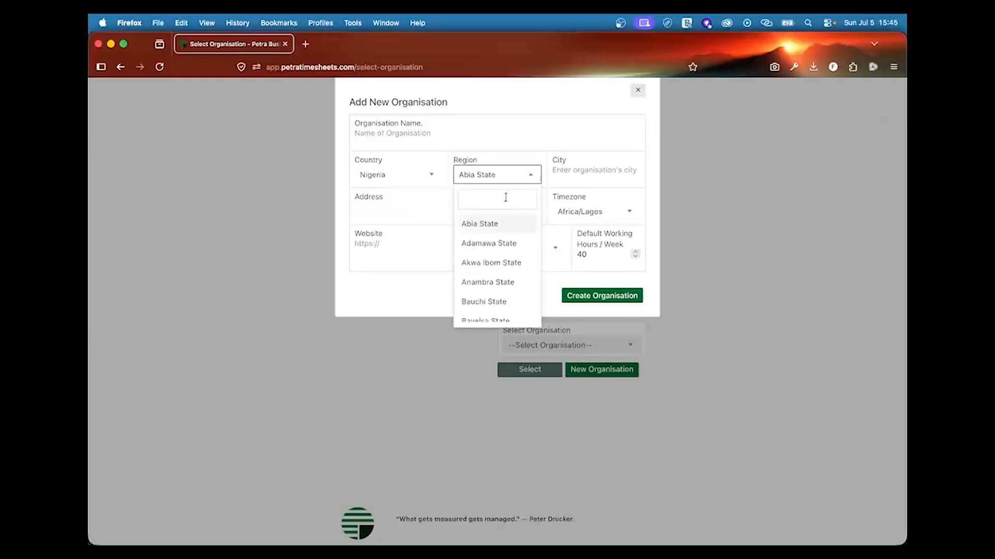
scroll(508, 246, "down", 8)
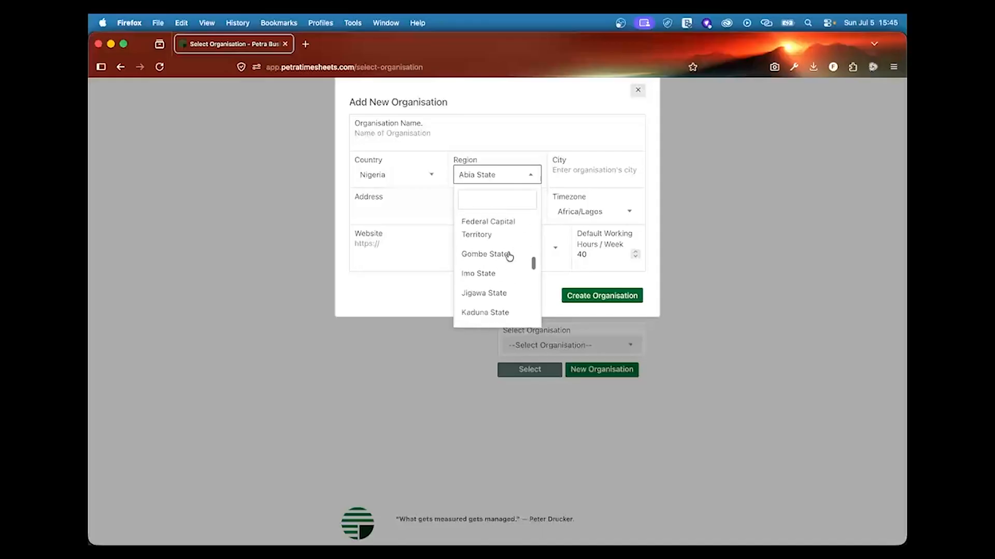
scroll(512, 302, "down", 2)
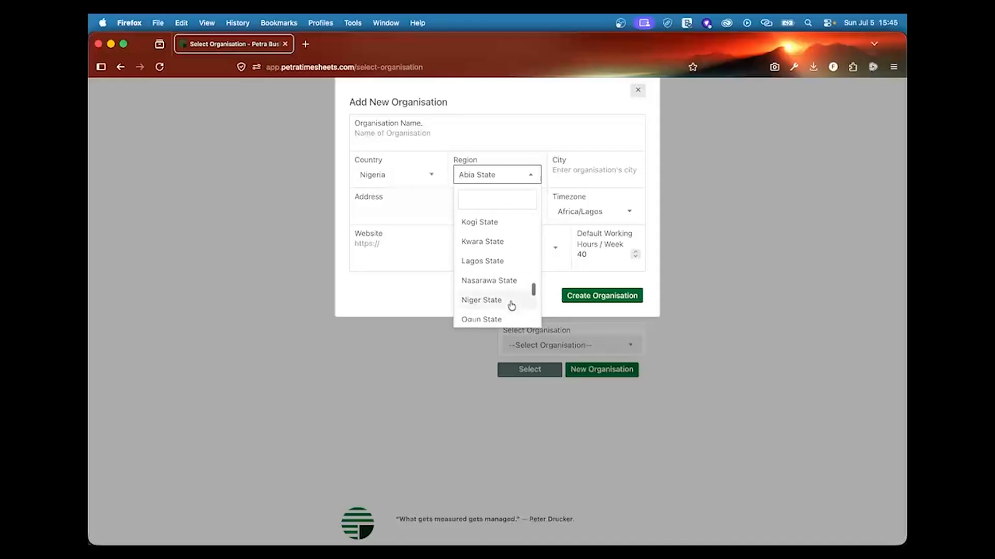
left_click(496, 270)
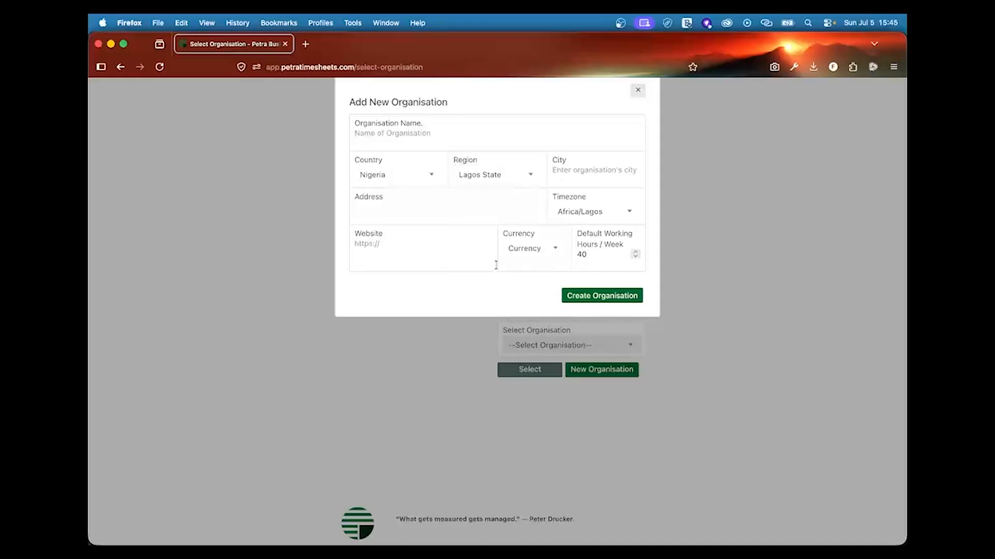
left_click(572, 177)
type("A")
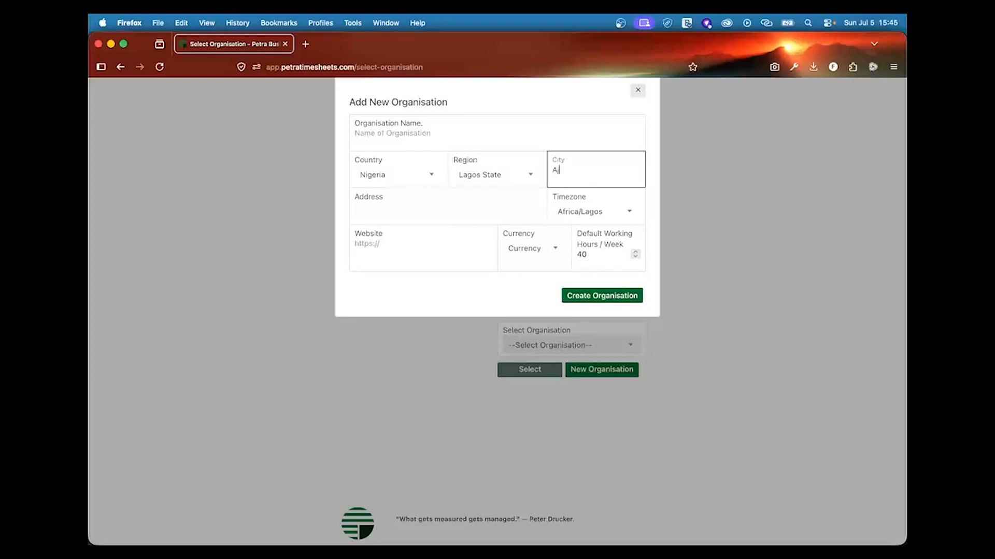
type("jah")
Step: Name it 'Escetera', choose Naira NGN currency, add address Awoyaya and create it
left_click(443, 134)
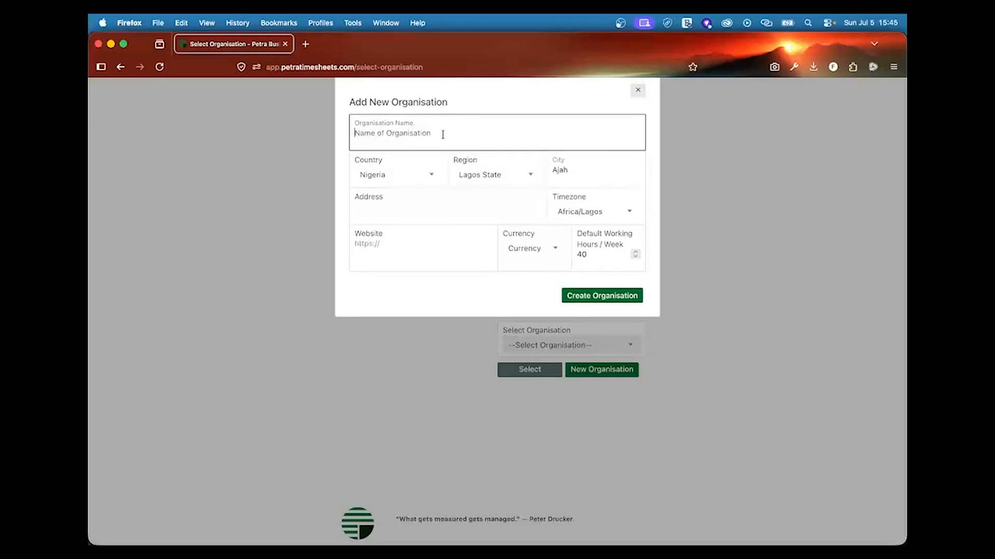
type("Escetera")
left_click(446, 206)
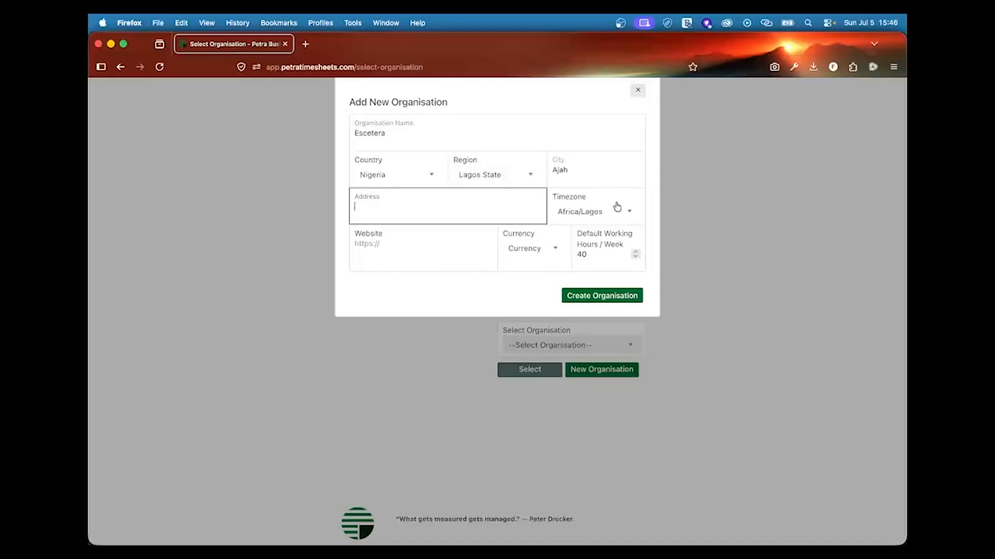
left_click(595, 256)
left_click(556, 250)
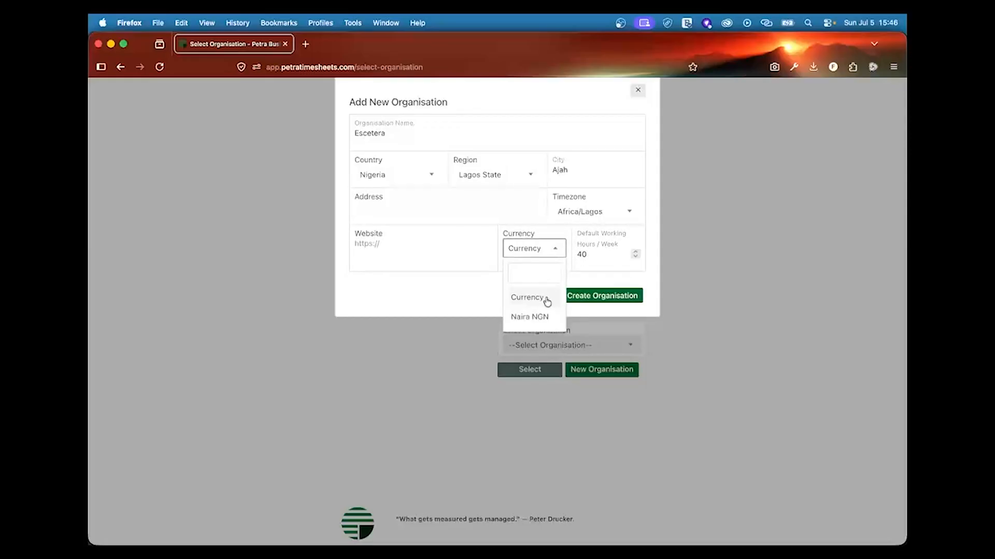
left_click(543, 318)
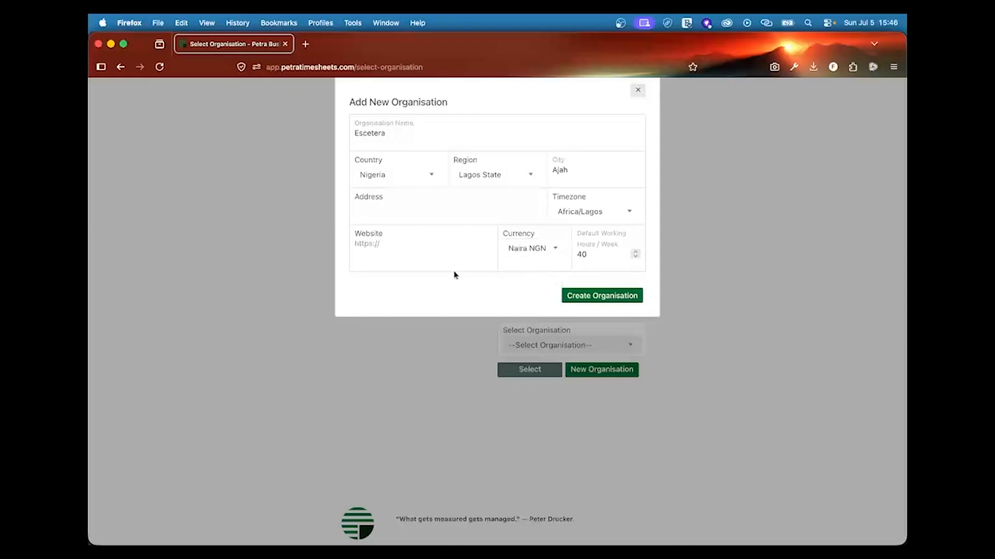
left_click(425, 253)
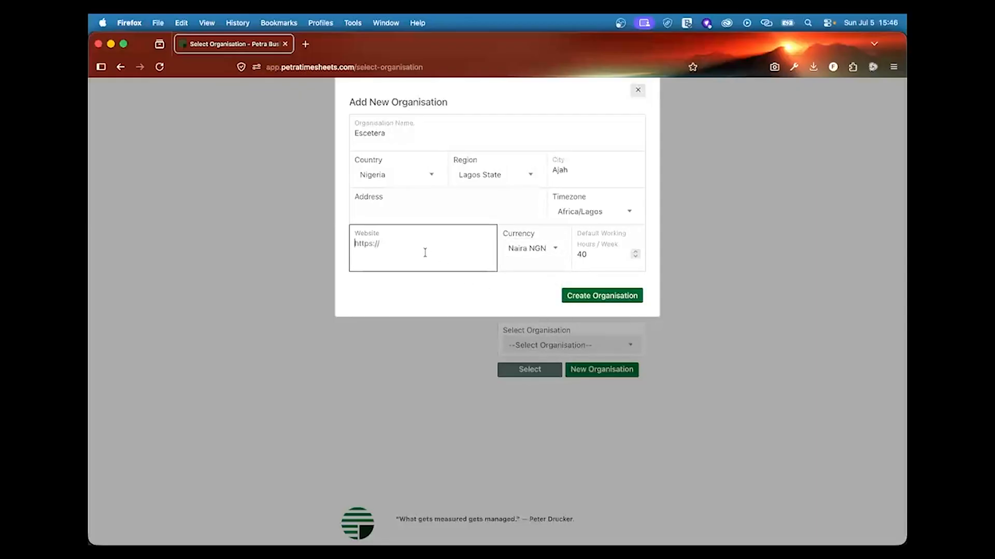
left_click(596, 298)
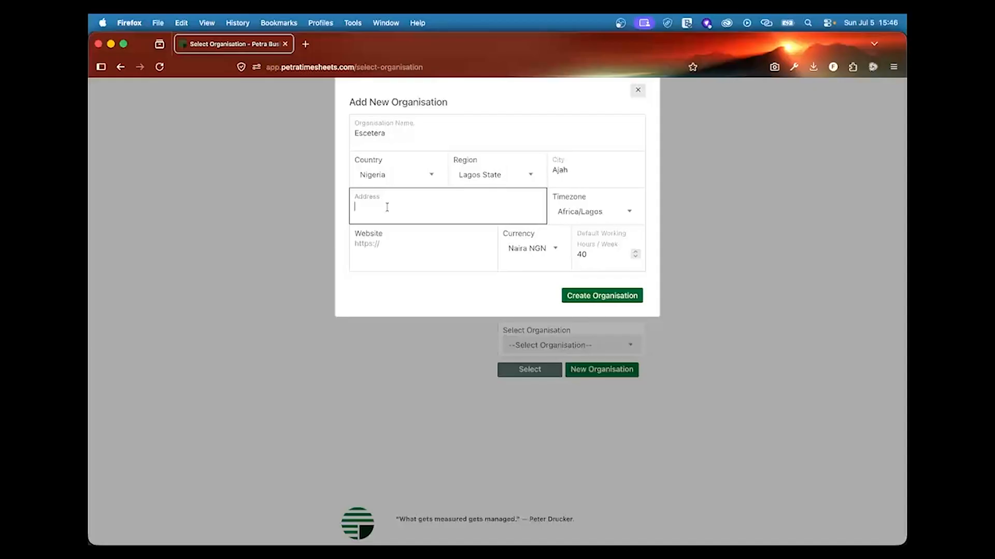
type("Awoyaya")
left_click(588, 296)
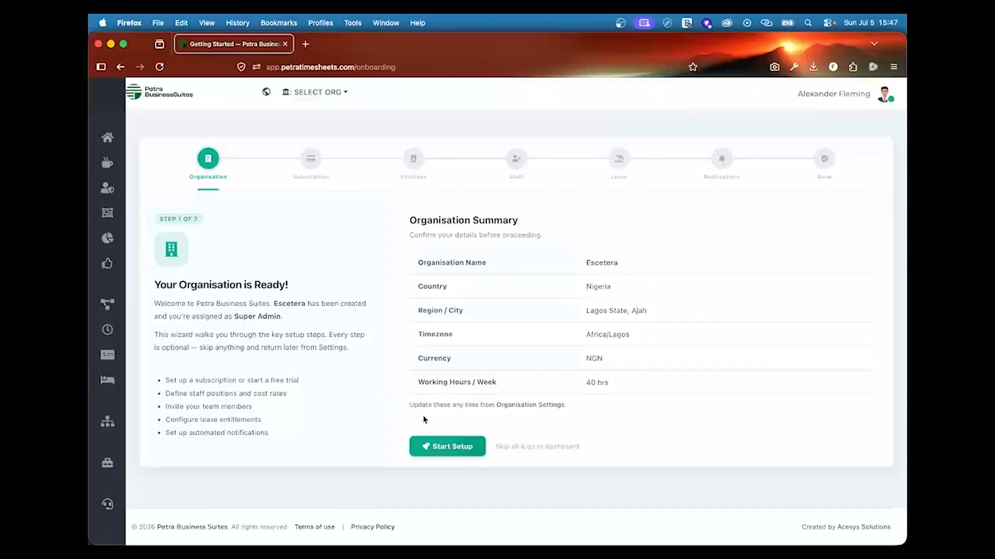
Step: Start Setup from the Escetera Organisation Summary to open Subscription & Billing
left_click(466, 445)
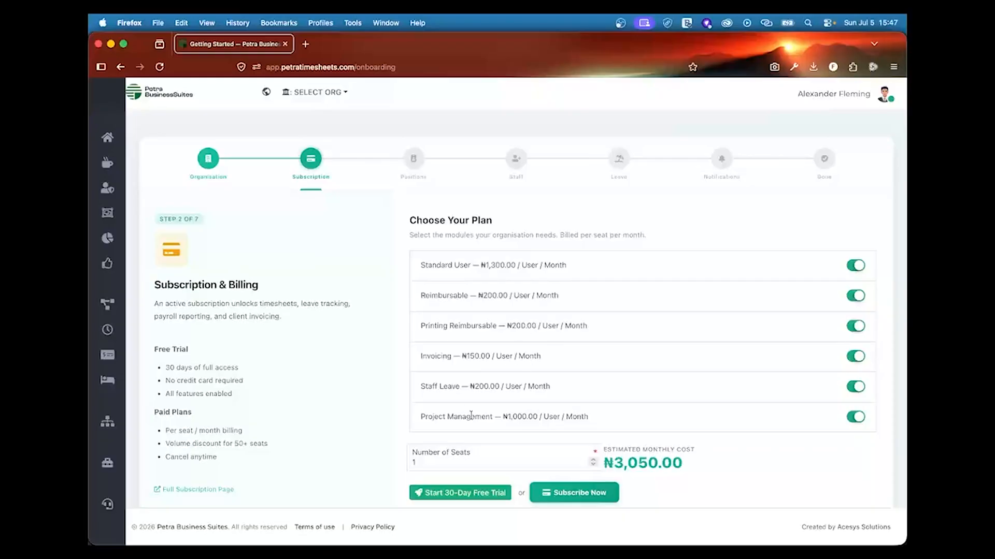
Step: Change the number of seats to 5
scroll(563, 403, "down", 2)
scroll(563, 403, "up", 2)
scroll(563, 403, "down", 3)
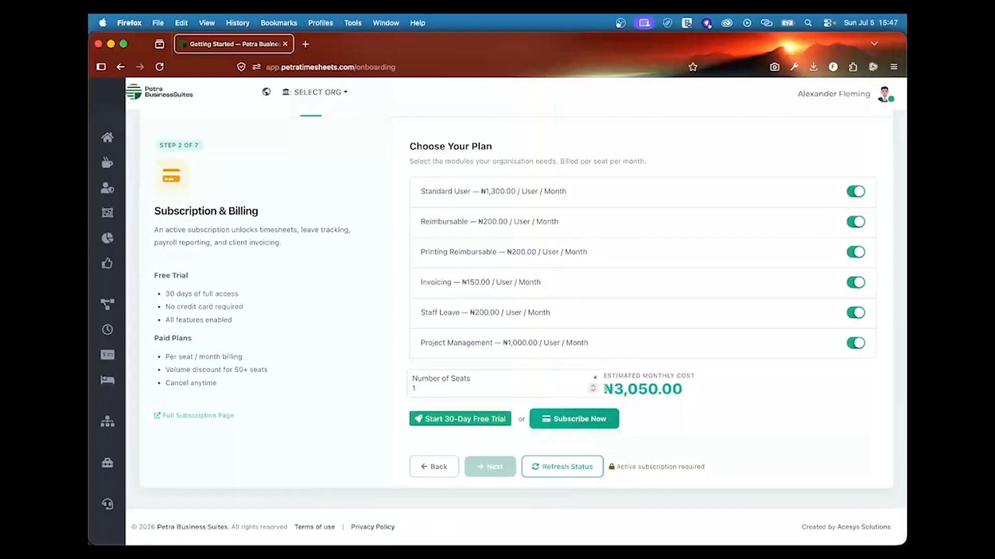
left_click(532, 389)
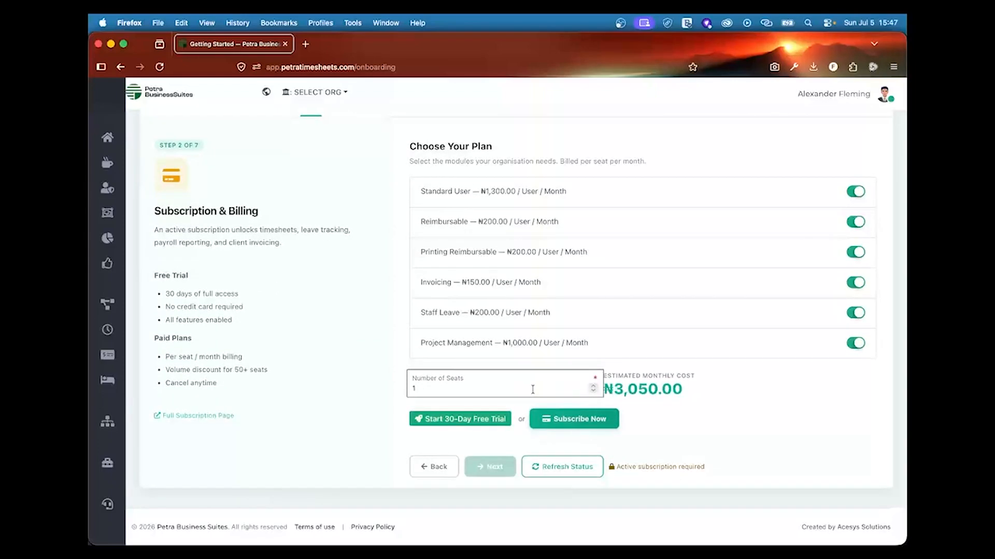
key("BackSpace")
type("5")
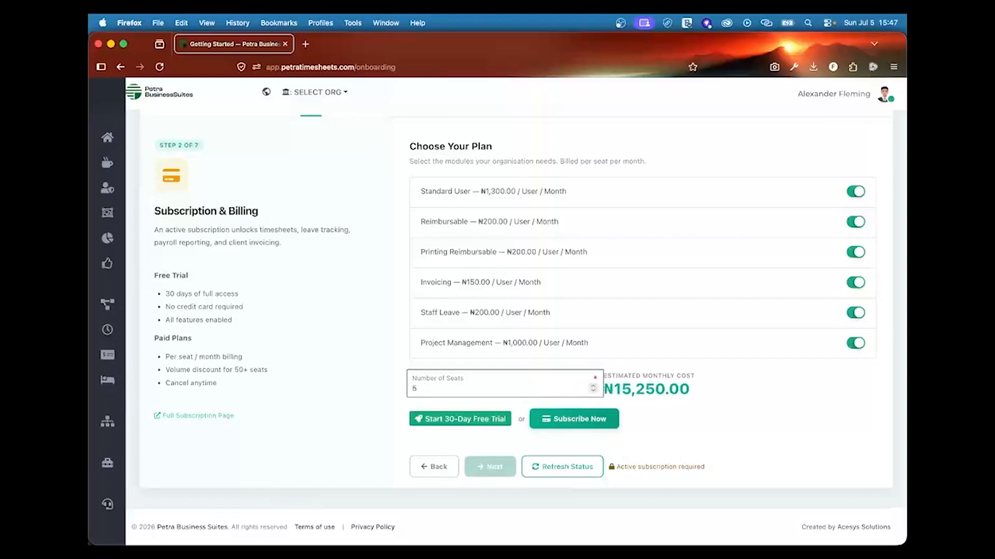
scroll(662, 386, "down", 1)
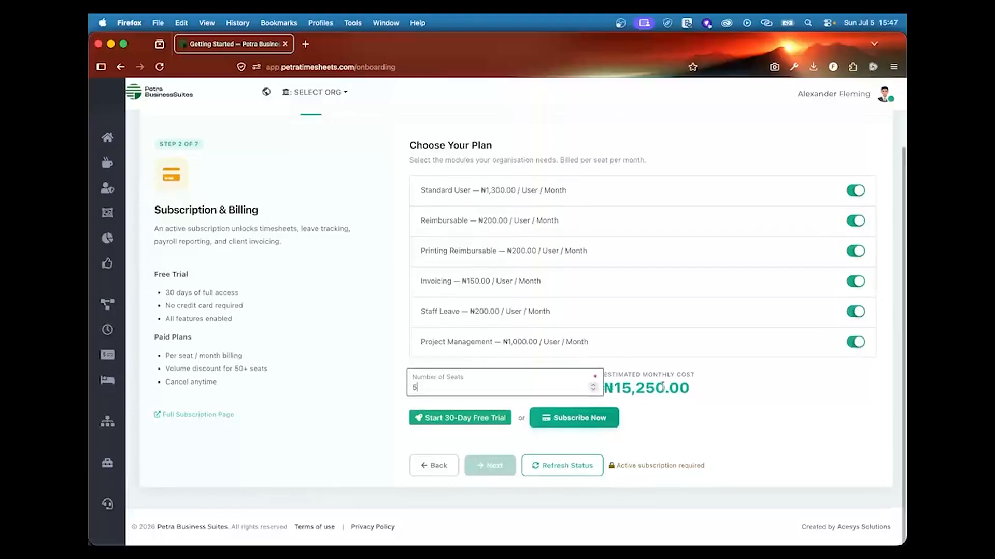
scroll(663, 386, "up", 1)
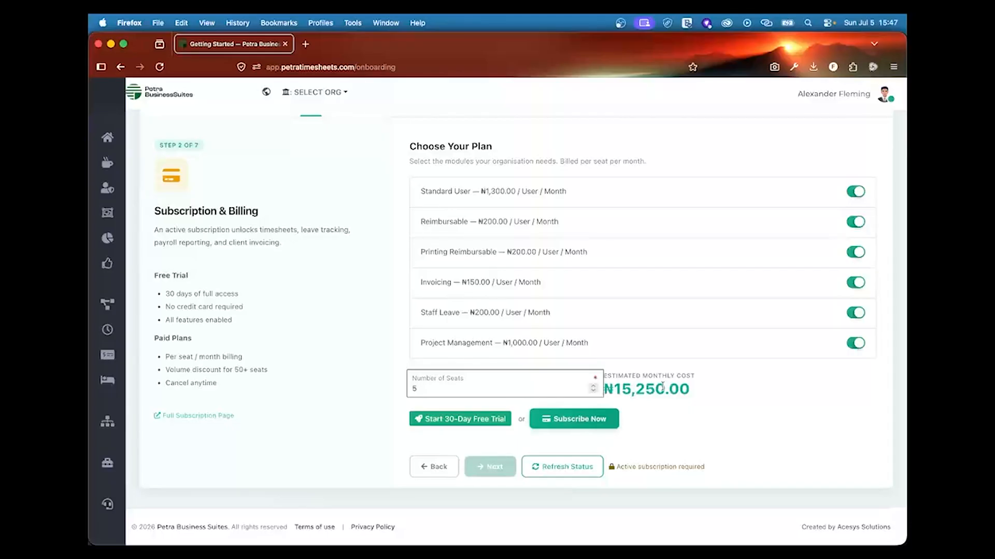
Step: Start the 30-day free trial, then open petra_positions_sample.xlsx in Excel
left_click(459, 420)
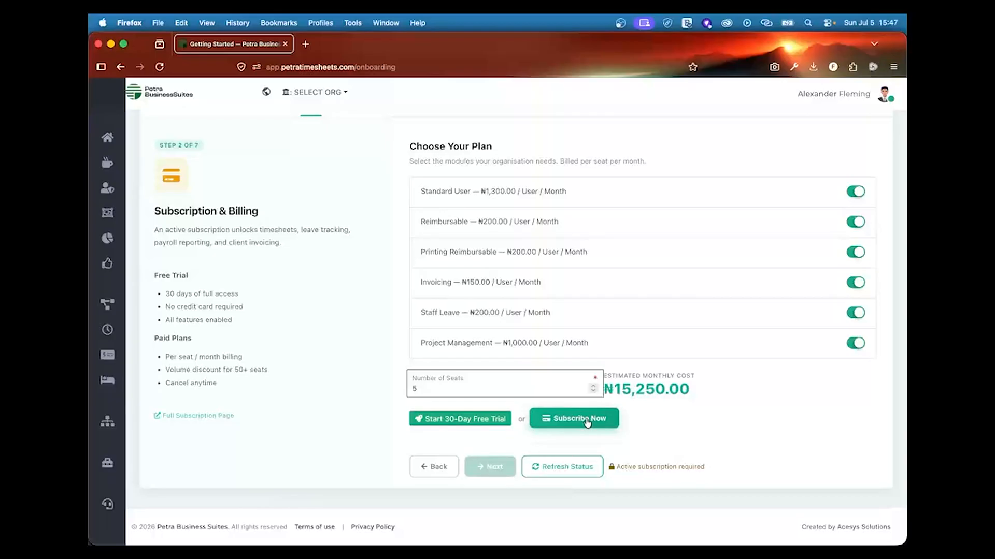
left_click(462, 419)
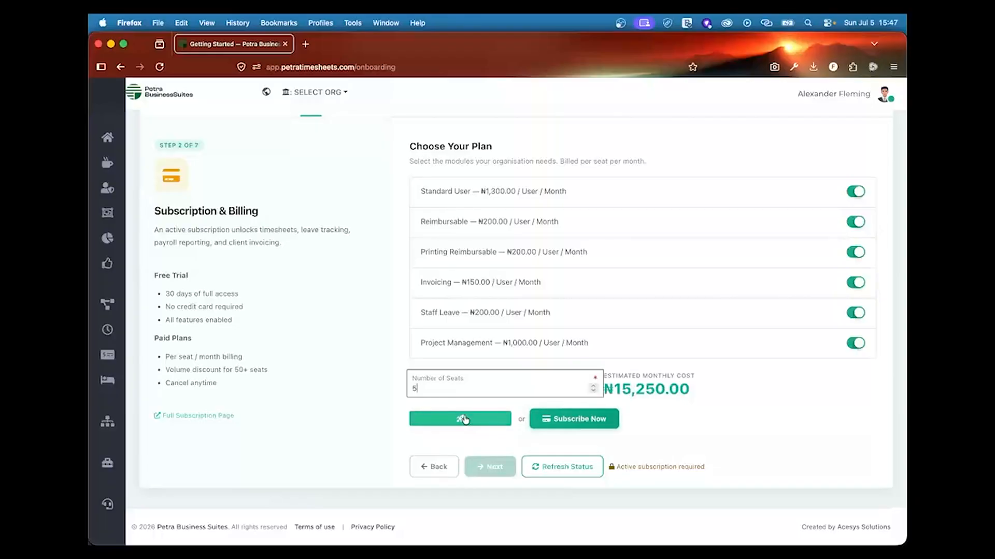
left_click(457, 423)
left_click(457, 424)
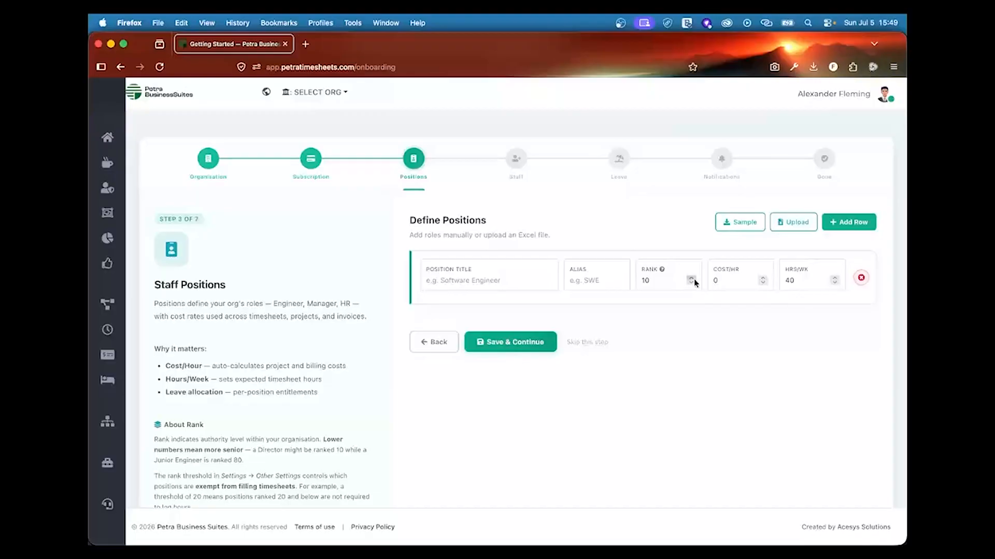
left_click(748, 220)
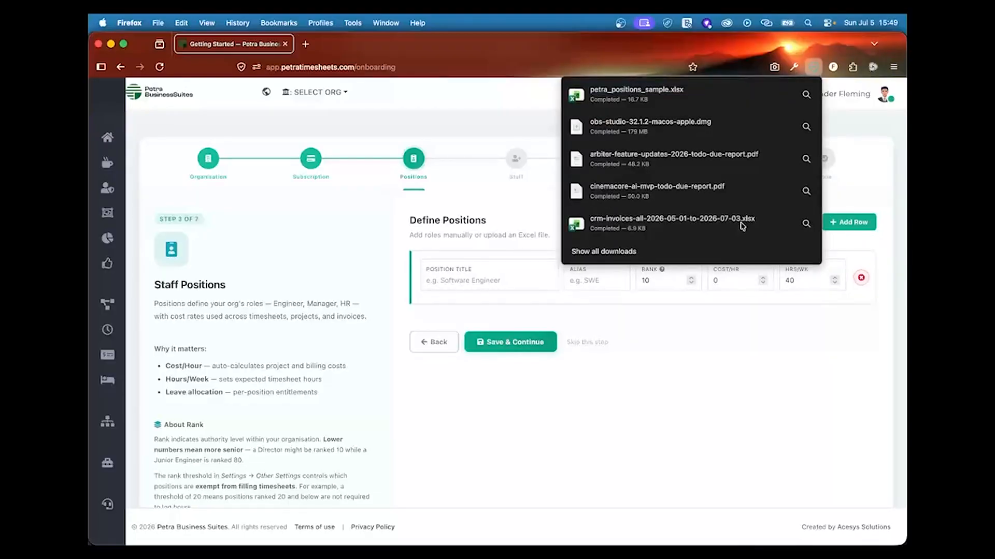
left_click(710, 95)
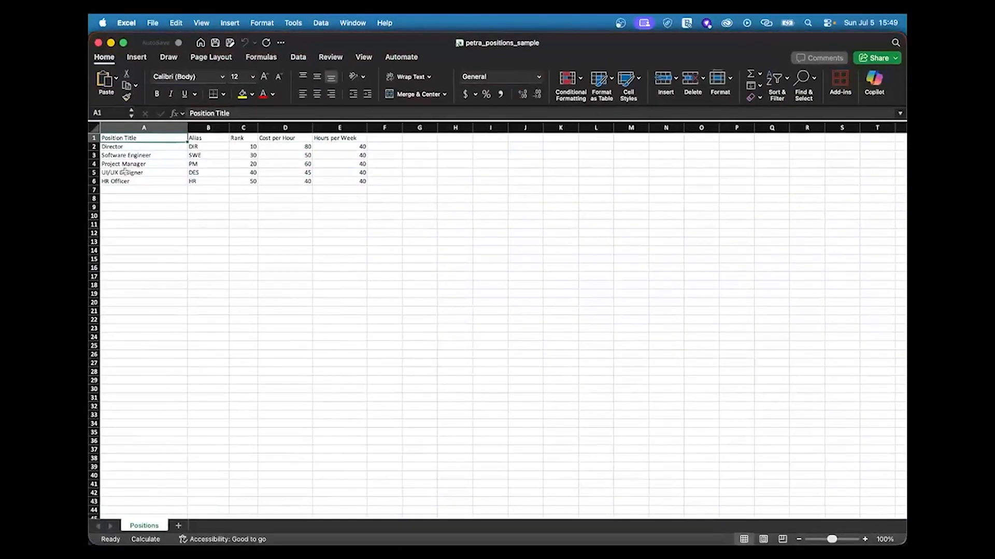
Step: Review the Director and Software Engineer rank, cost and hours cells
key("Down")
key("Down")
key("Down")
key("Down")
key("Down")
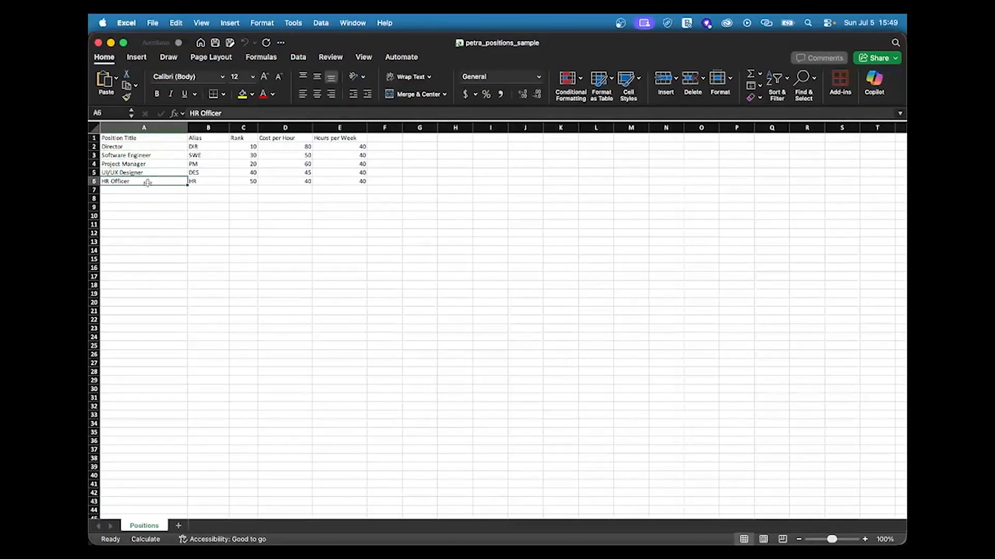
left_click(239, 146)
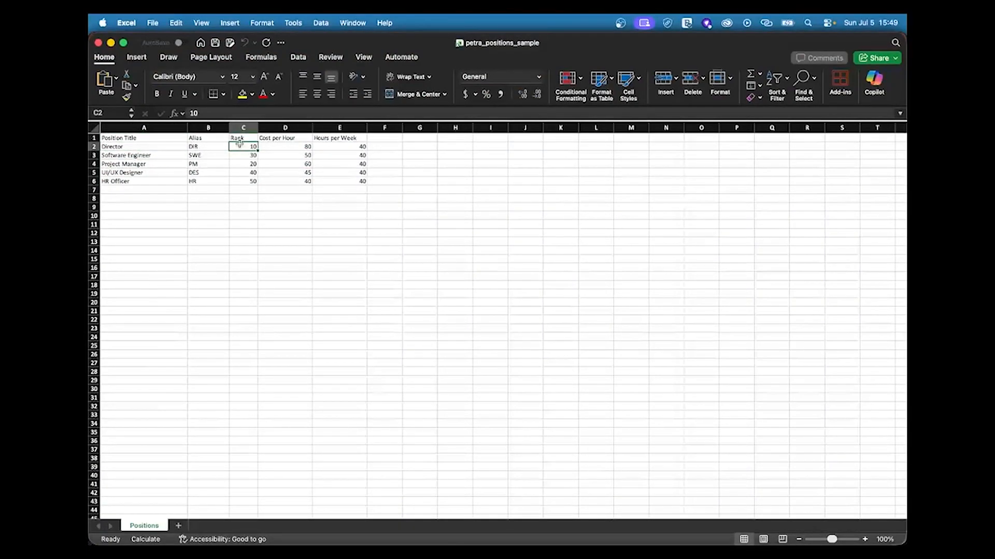
left_click(284, 148)
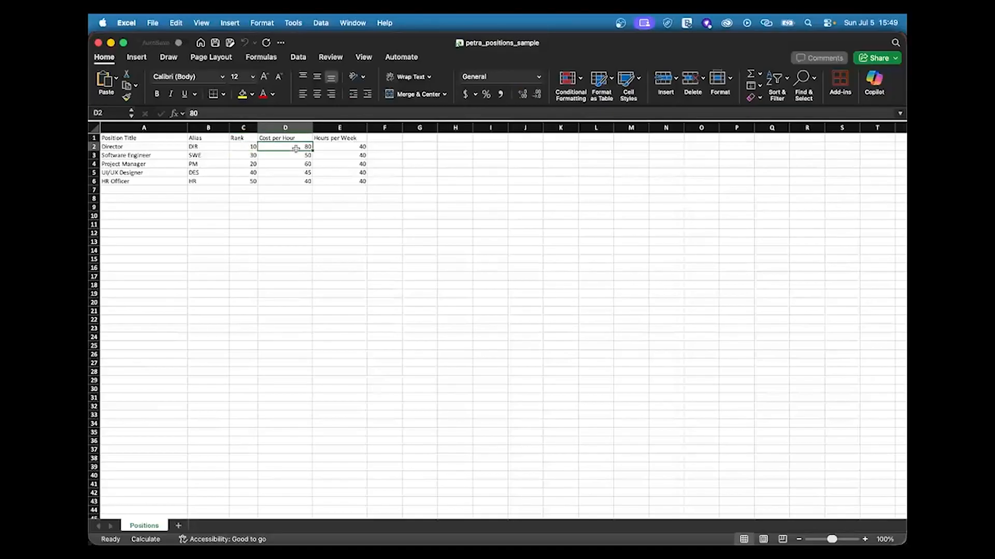
left_click(301, 155)
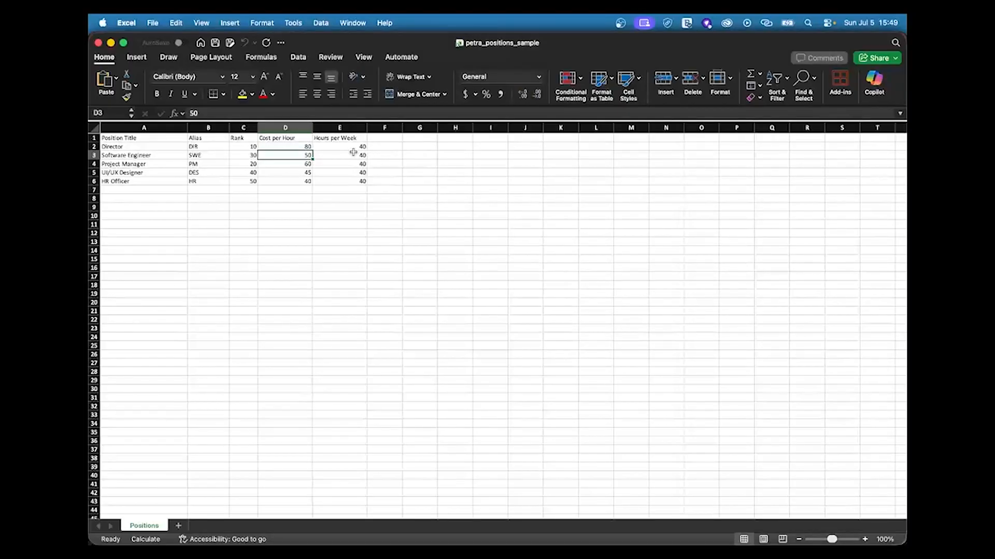
left_click(354, 155)
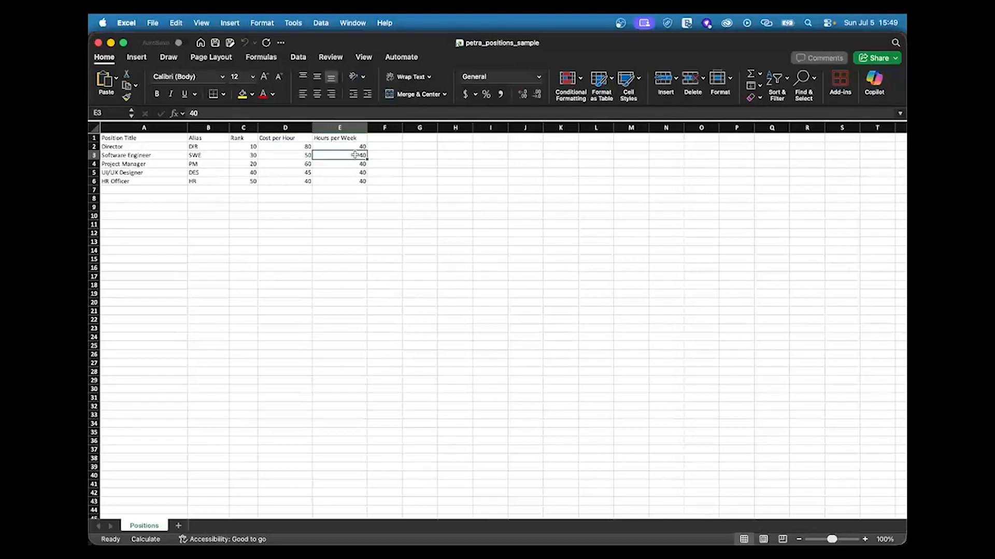
left_click(297, 150)
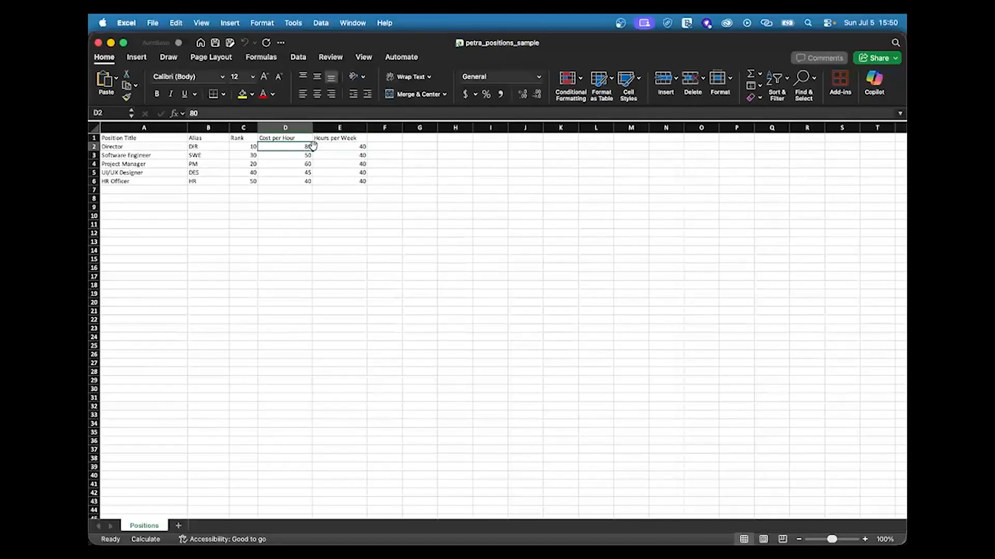
Step: Enter Cost per Hour values 60000, 30000, 25000, 20000 and 15000 down column D
type("60000")
key("Return")
type("30000")
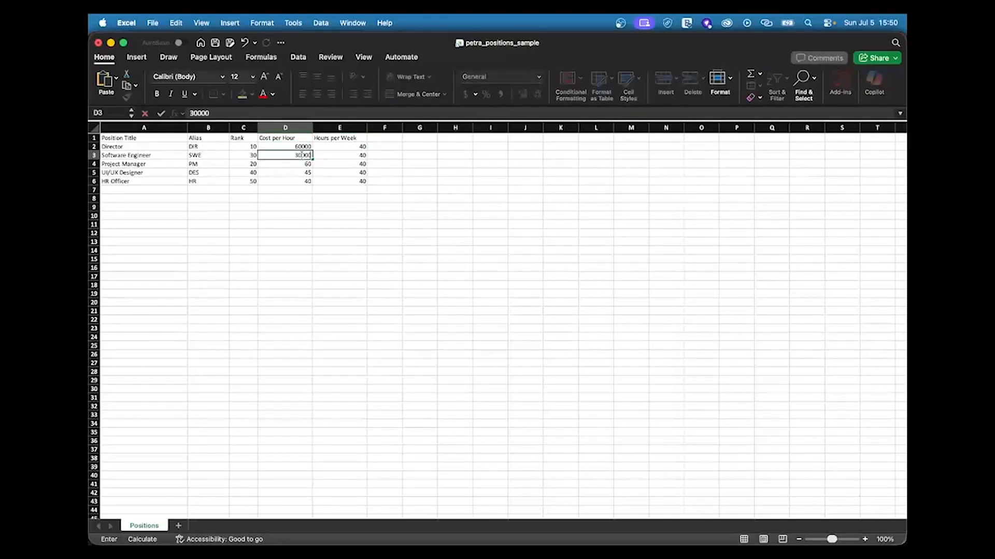
key("Return")
type("25000")
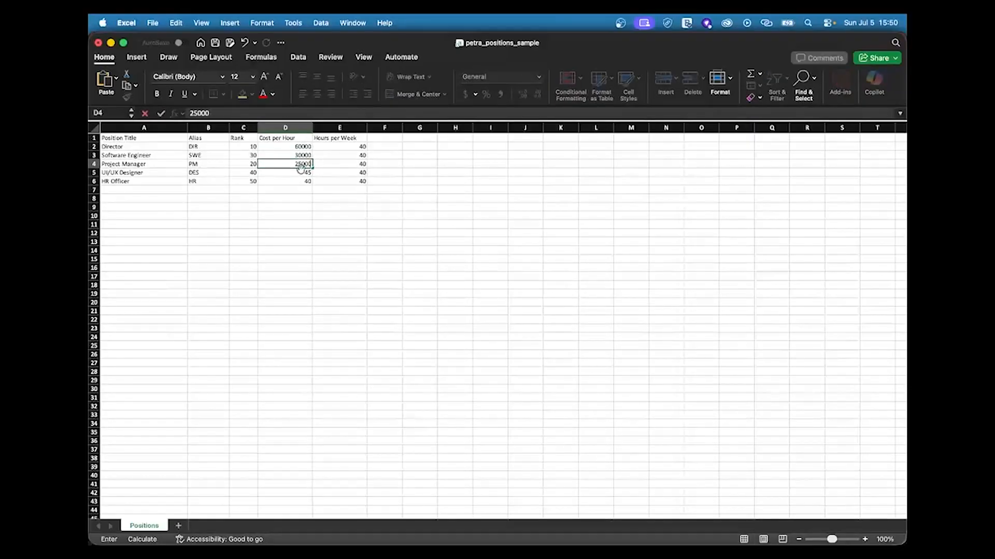
key("Return")
type("20000")
key("Return")
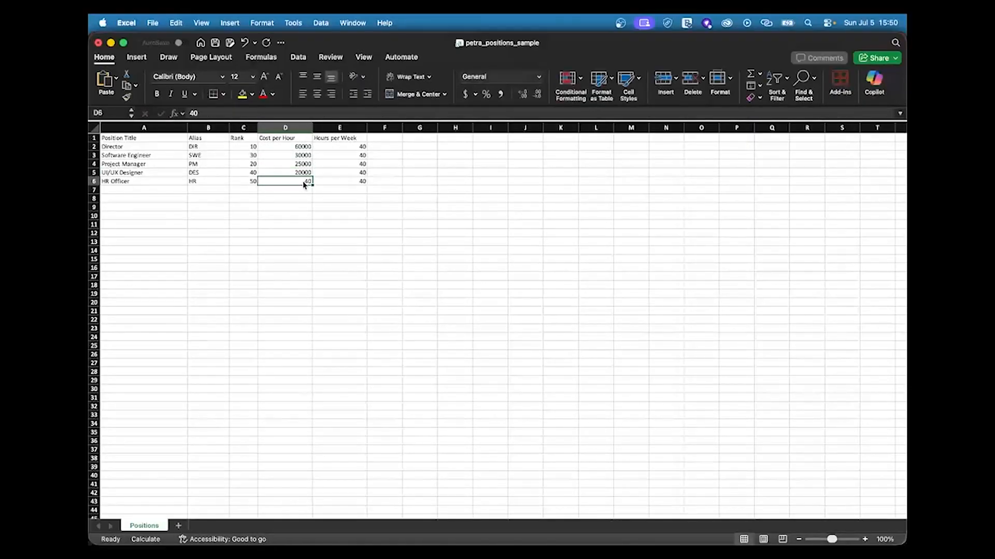
type("00")
key("Return")
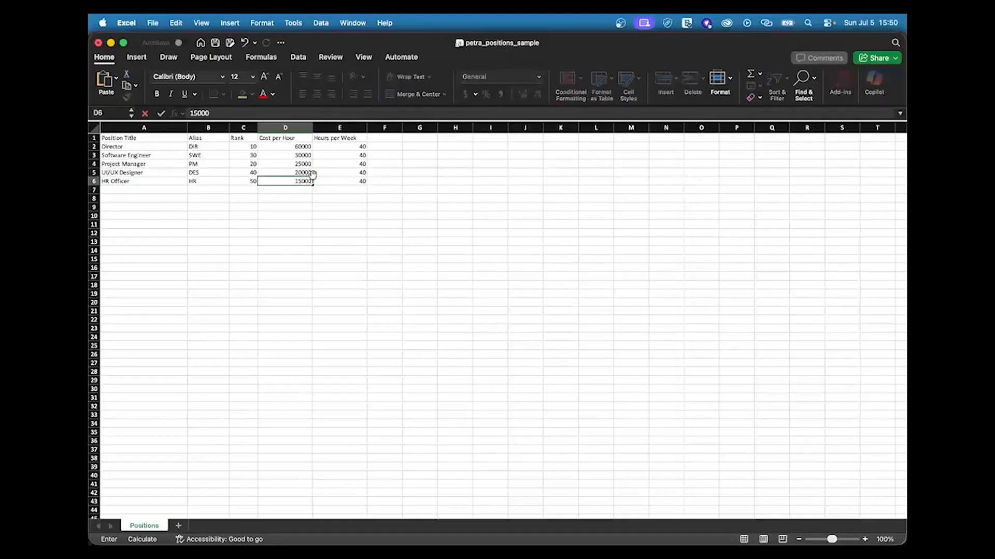
Step: Set the Director's hours per week to 0 and close the workbook
left_click(362, 147)
type("0")
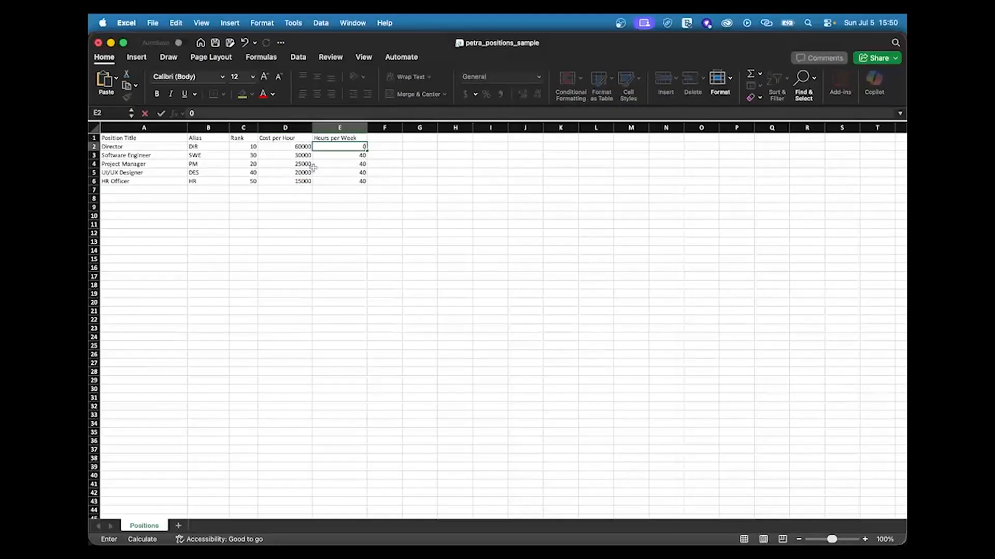
left_click(361, 164)
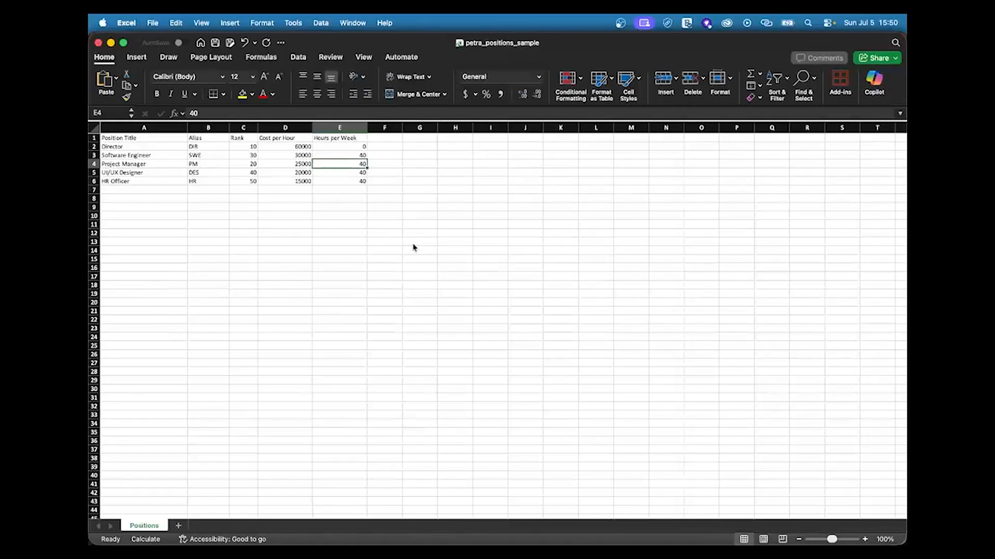
left_click(98, 46)
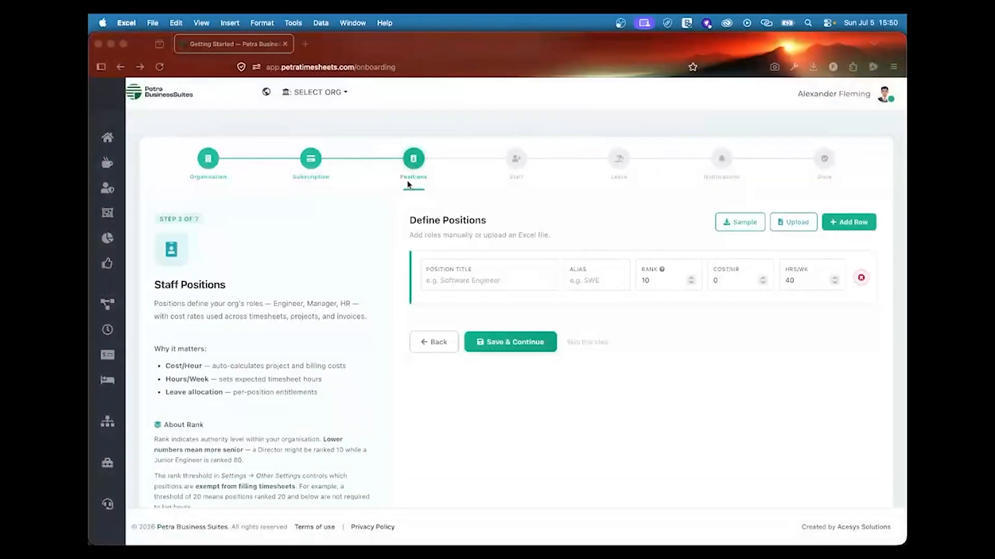
Step: Upload petra_positions_sample.xlsx from Downloads as the staff positions
left_click(806, 225)
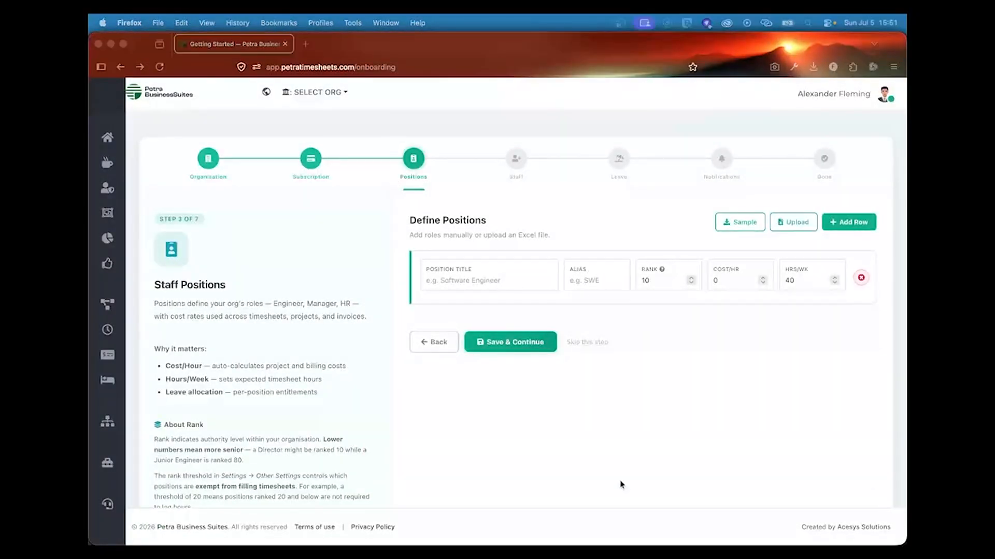
left_click(793, 223)
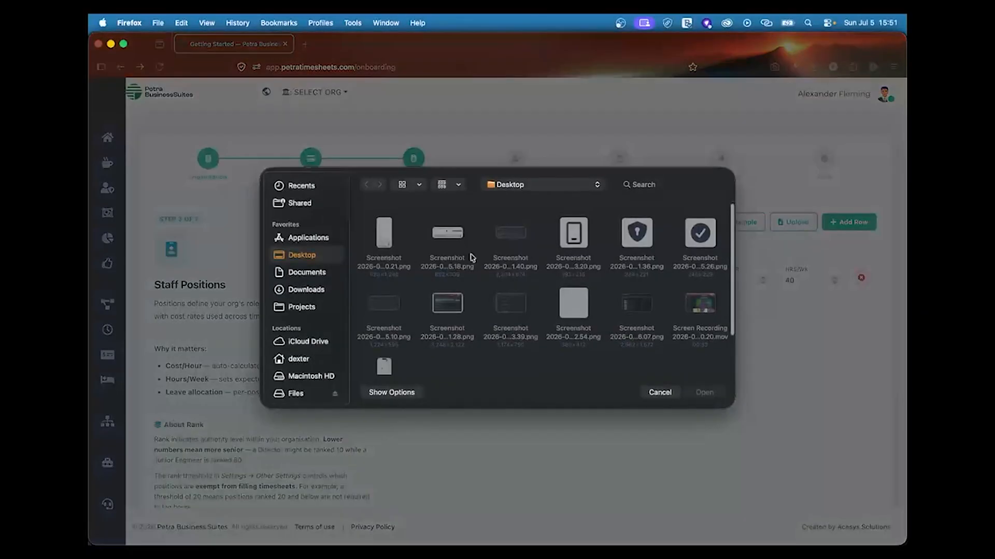
left_click(311, 291)
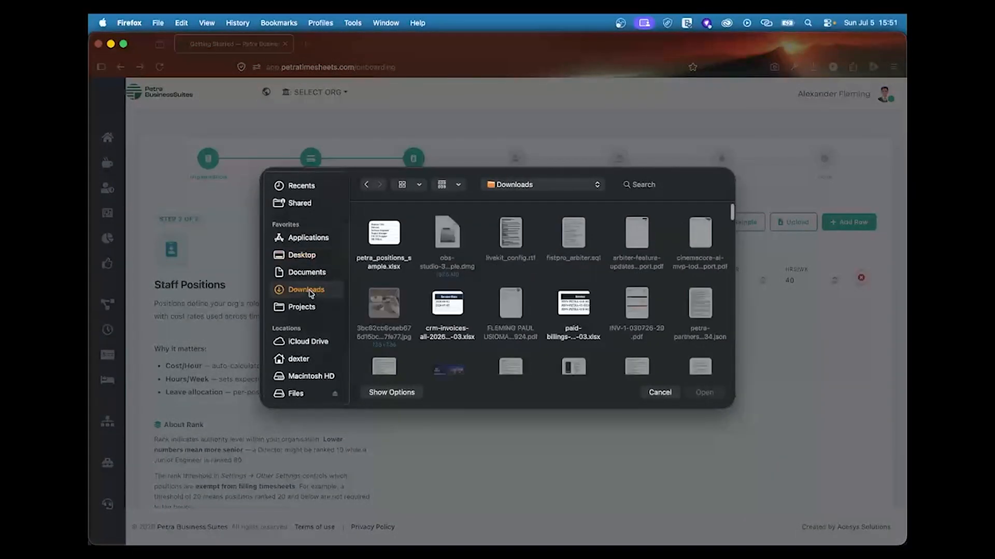
double_click(388, 238)
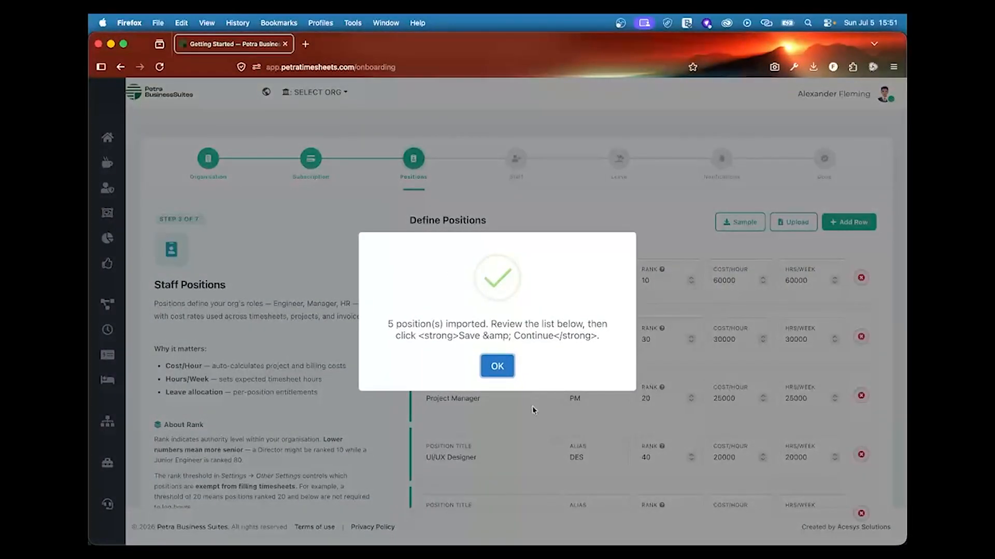
left_click(502, 367)
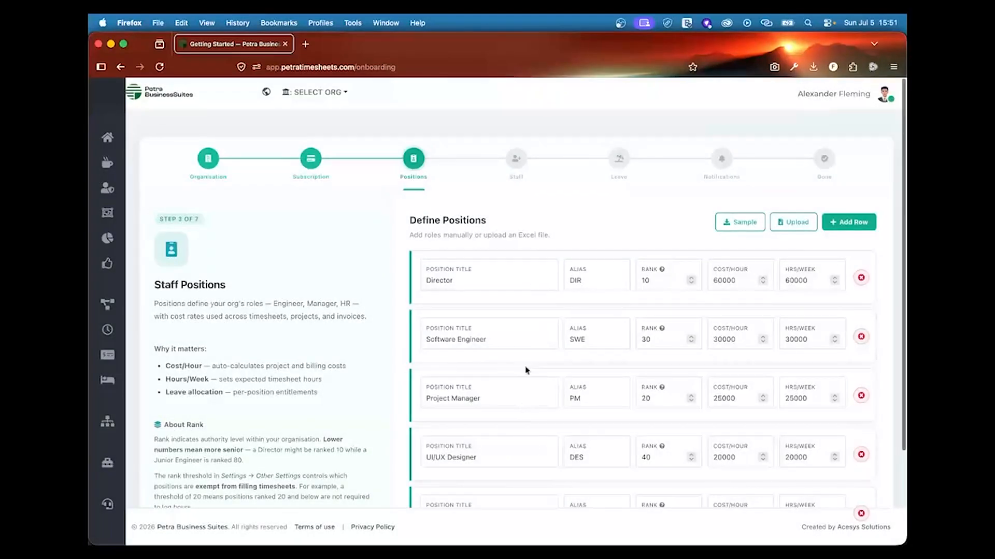
Step: Review the imported positions and save them to continue
left_click(502, 340)
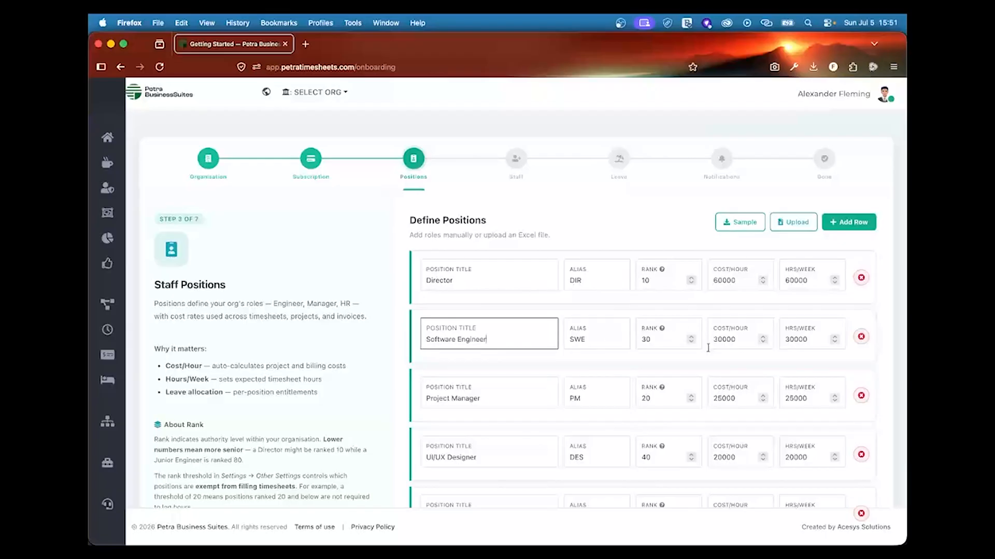
scroll(751, 373, "down", 5)
scroll(787, 259, "up", 3)
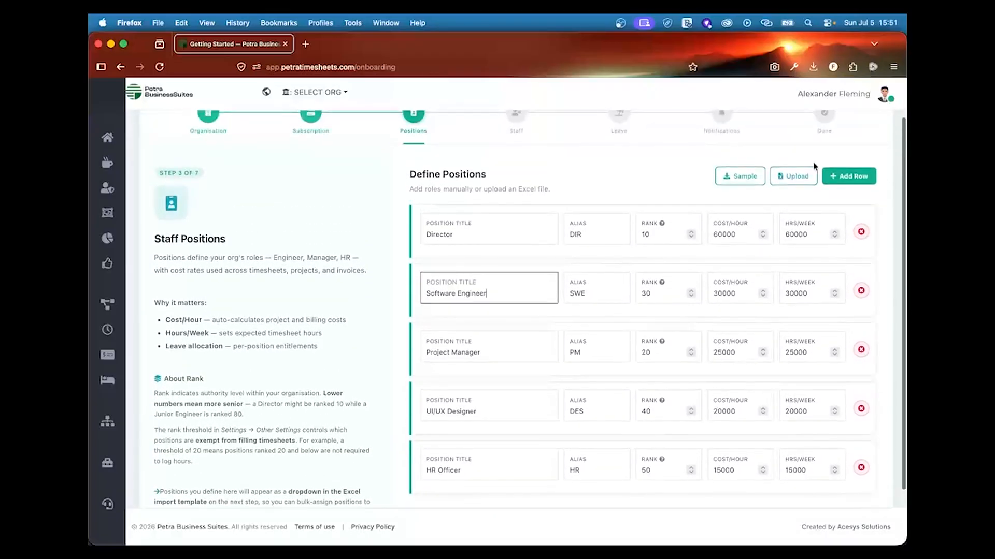
scroll(830, 359, "down", 2)
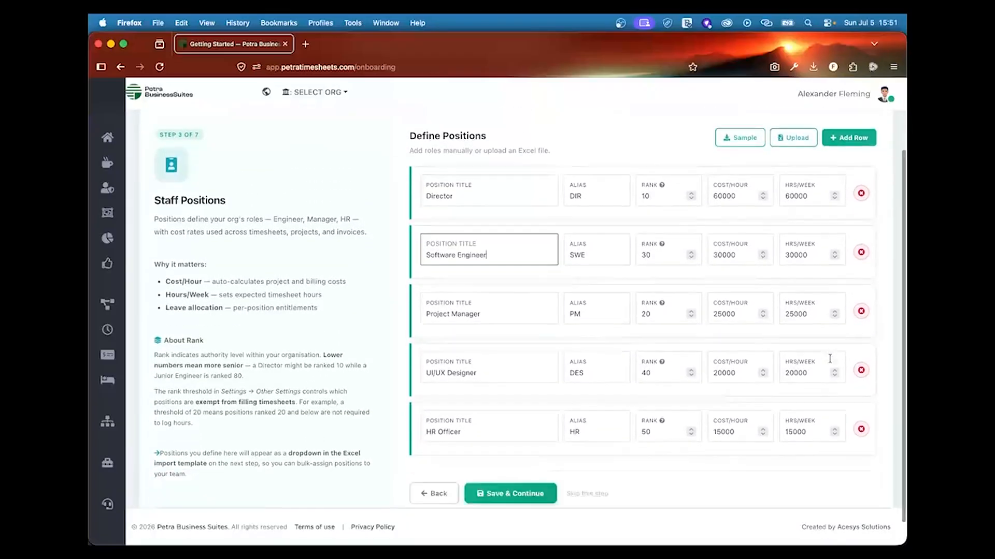
scroll(829, 359, "down", 1)
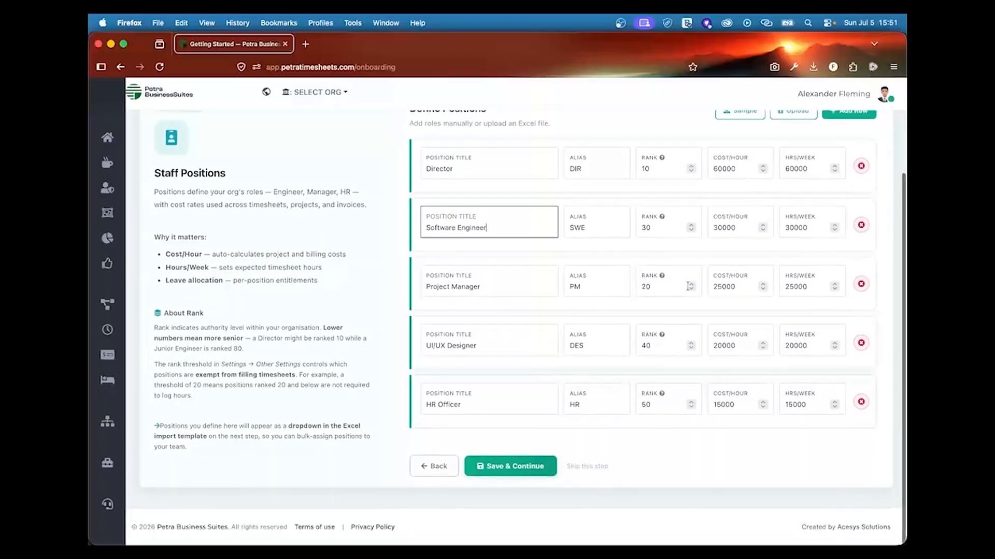
left_click(513, 466)
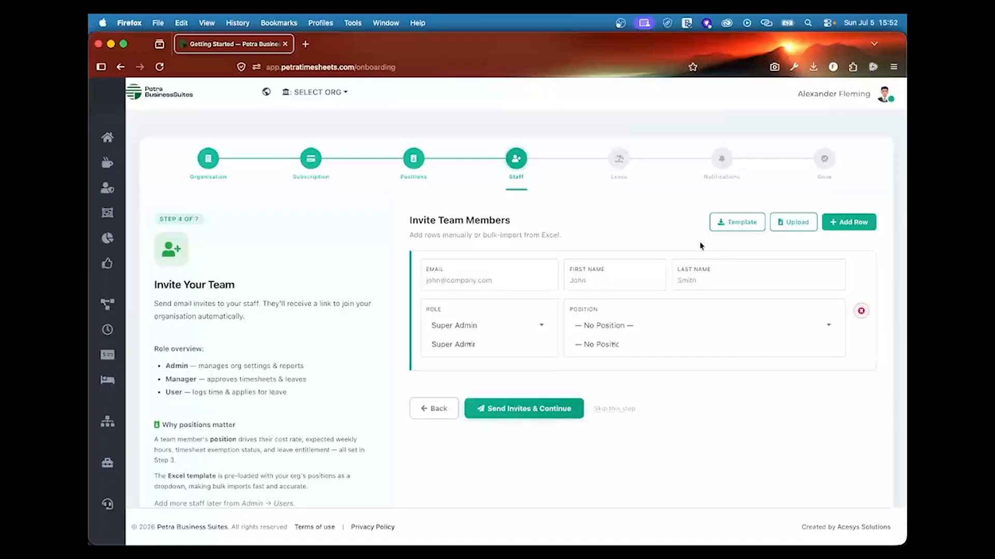
Step: Download user_template.xlsx from Invite Team Members and open it in Excel
left_click(743, 227)
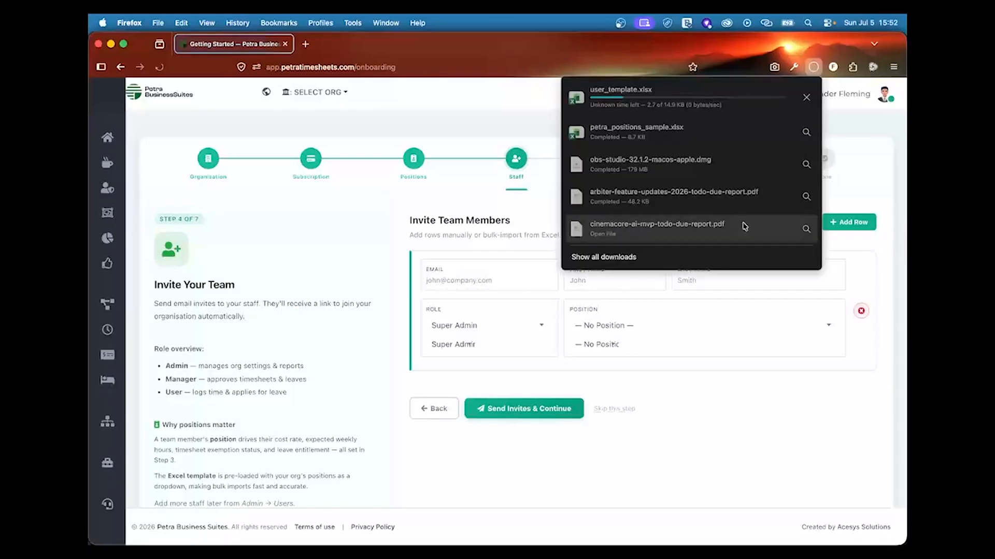
left_click(699, 94)
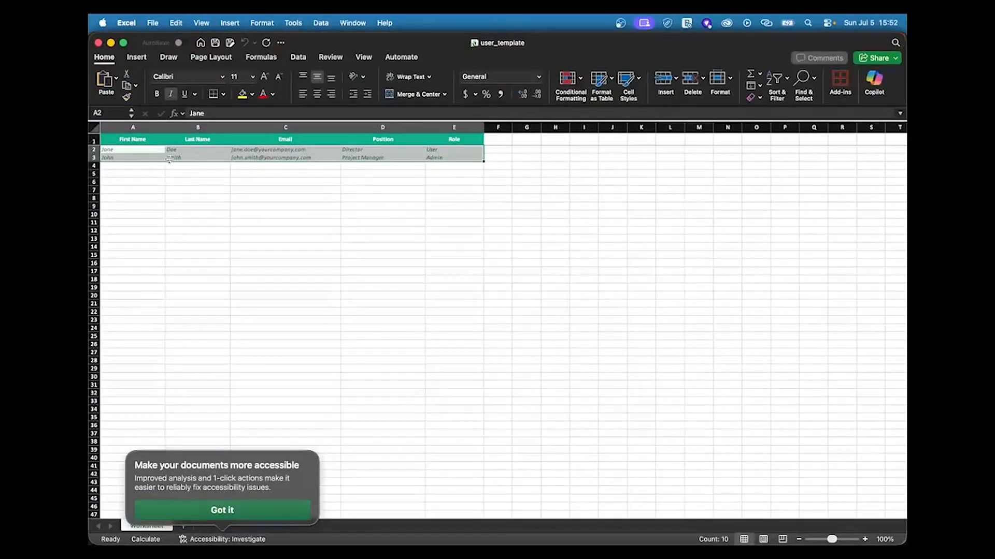
Step: Dismiss the tip and check the Position choices in D2, keeping Director
left_click(139, 149)
left_click(189, 152)
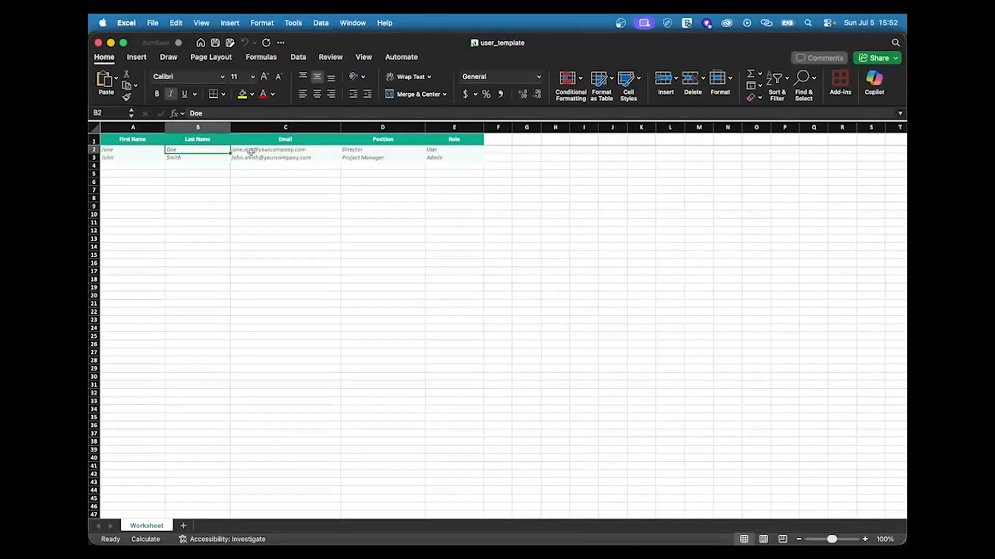
left_click(380, 155)
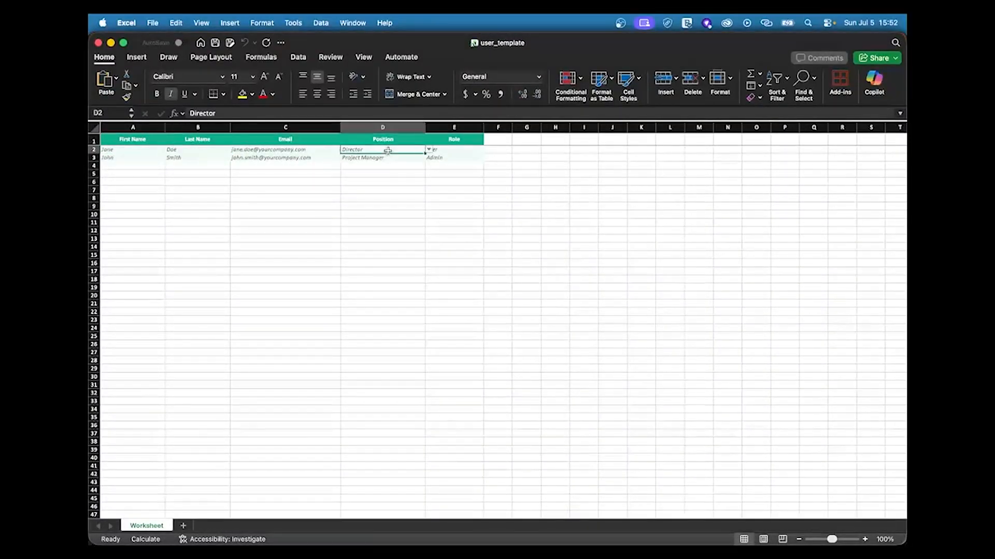
left_click(428, 150)
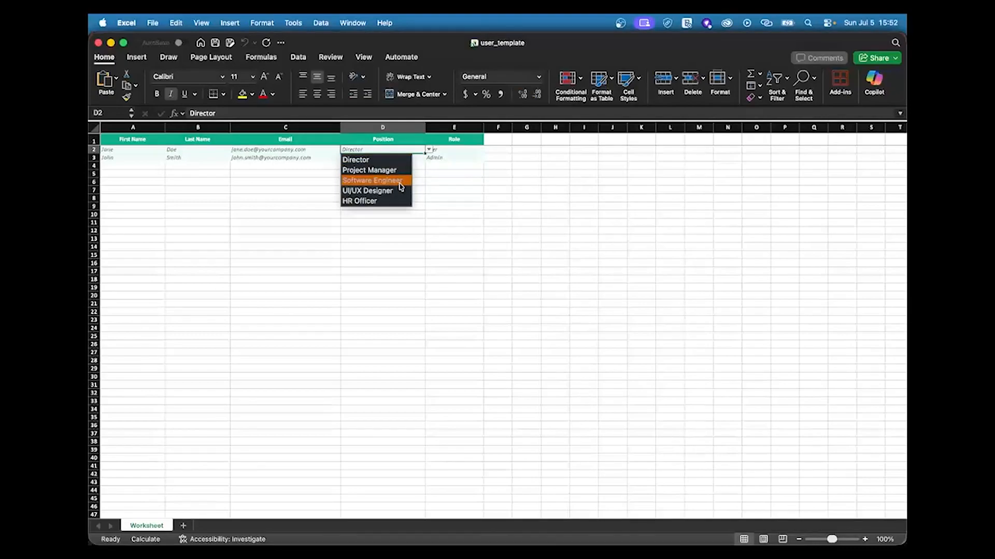
left_click(455, 154)
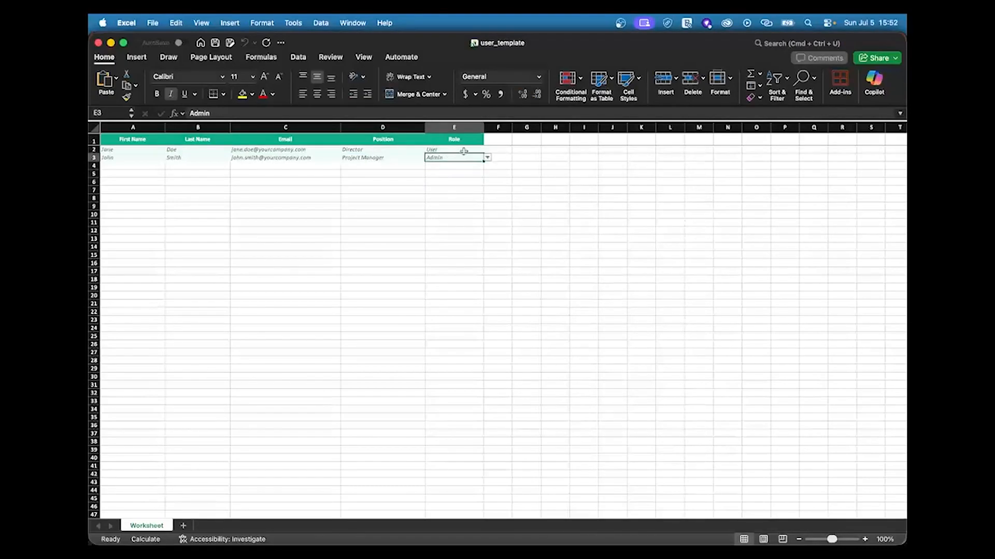
Step: Check the Role choices in E2 without changing them, then close user_template
left_click(488, 150)
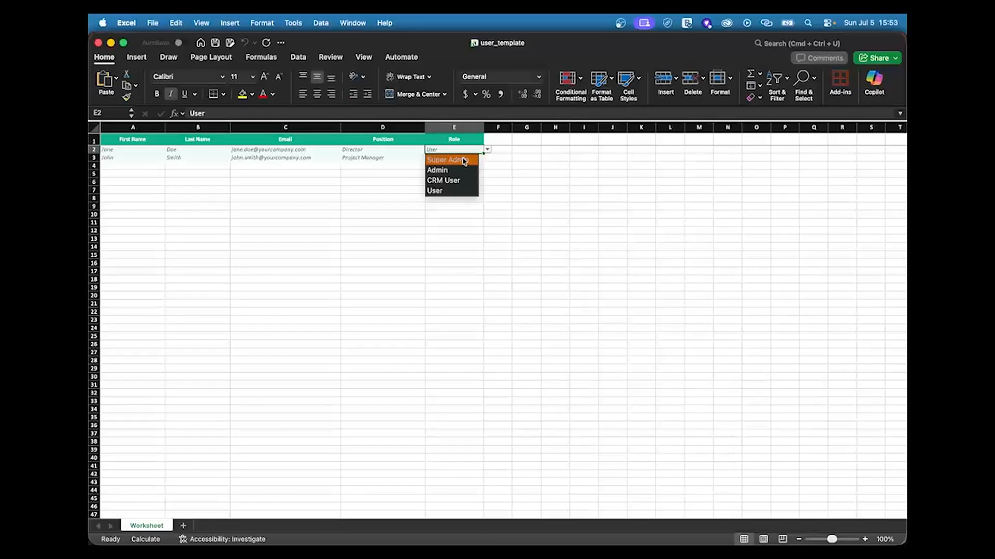
left_click(498, 164)
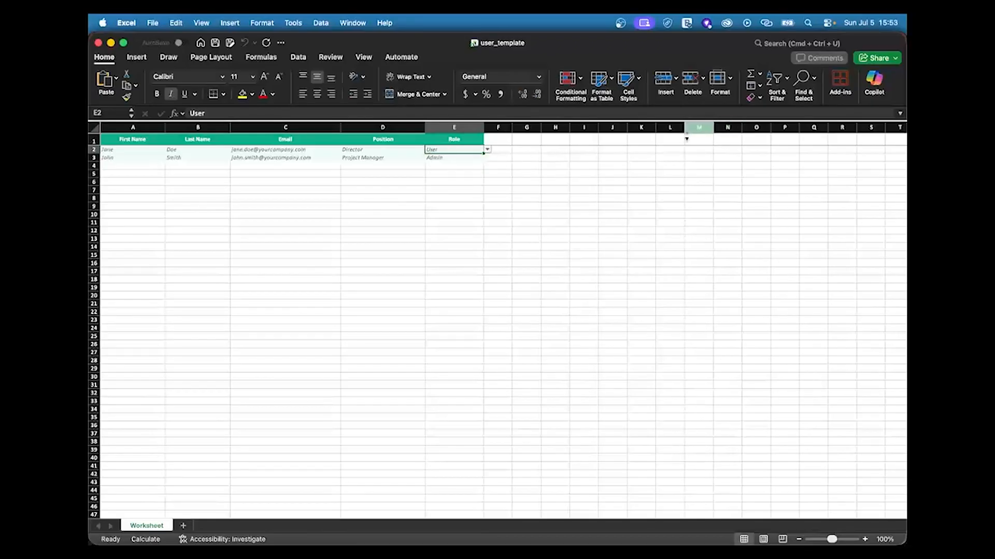
left_click(98, 43)
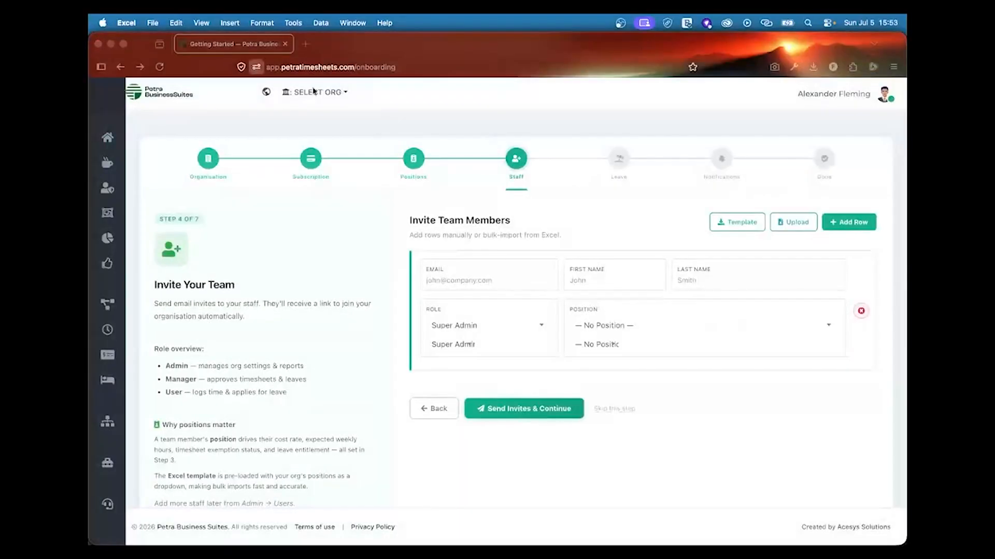
Step: Skip Invite Team Members, review Leave Configuration, and continue to step 6, Notification Settings
left_click(629, 409)
left_click(630, 410)
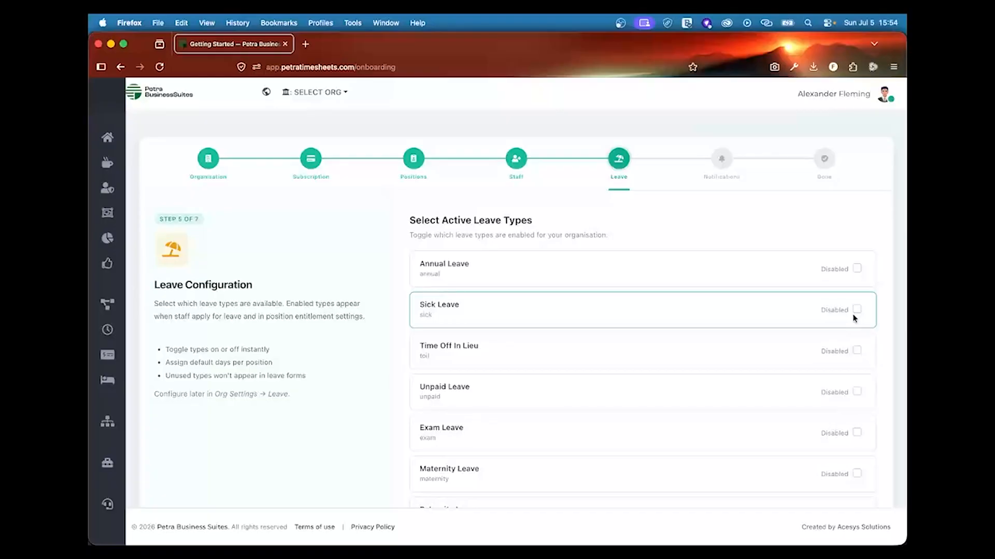
scroll(850, 350, "down", 3)
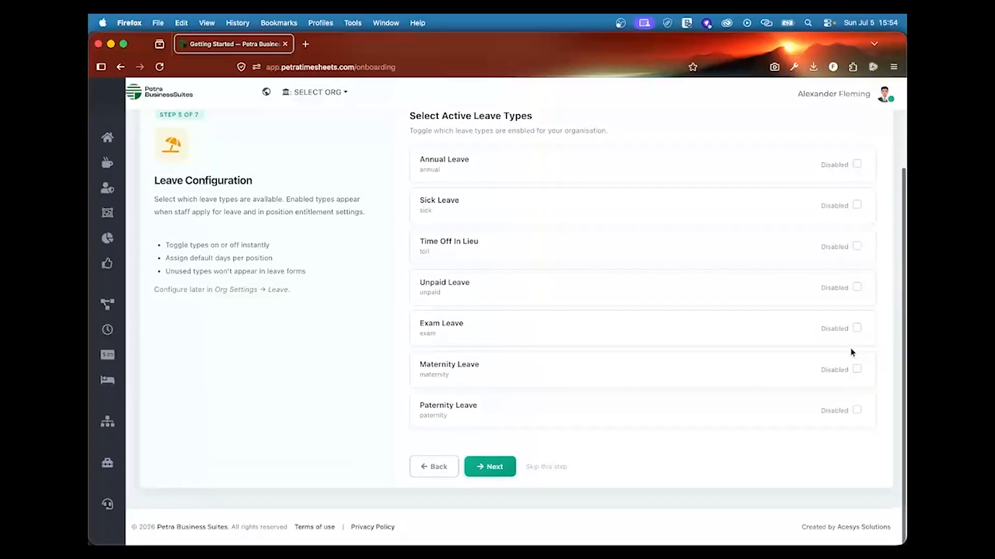
scroll(851, 350, "up", 2)
scroll(851, 350, "down", 2)
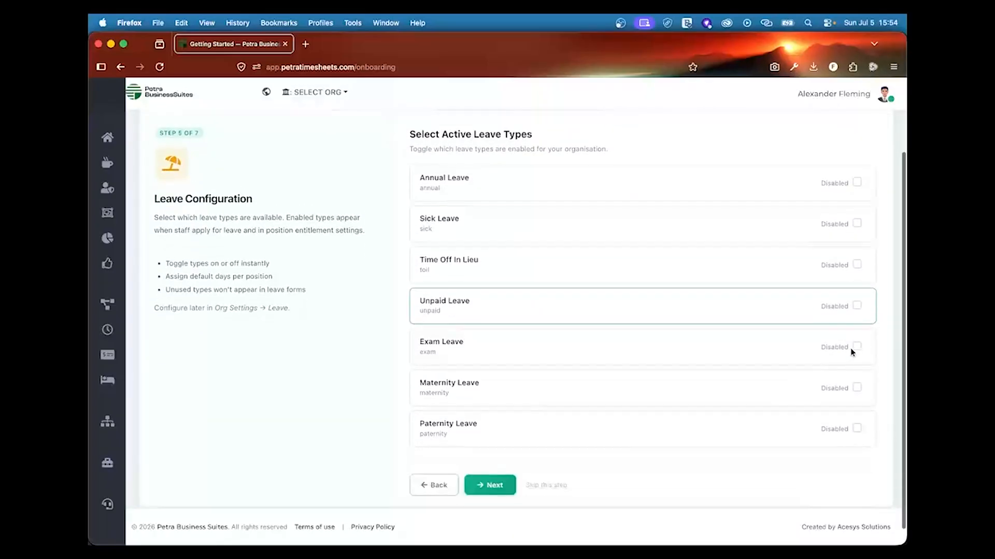
left_click(488, 476)
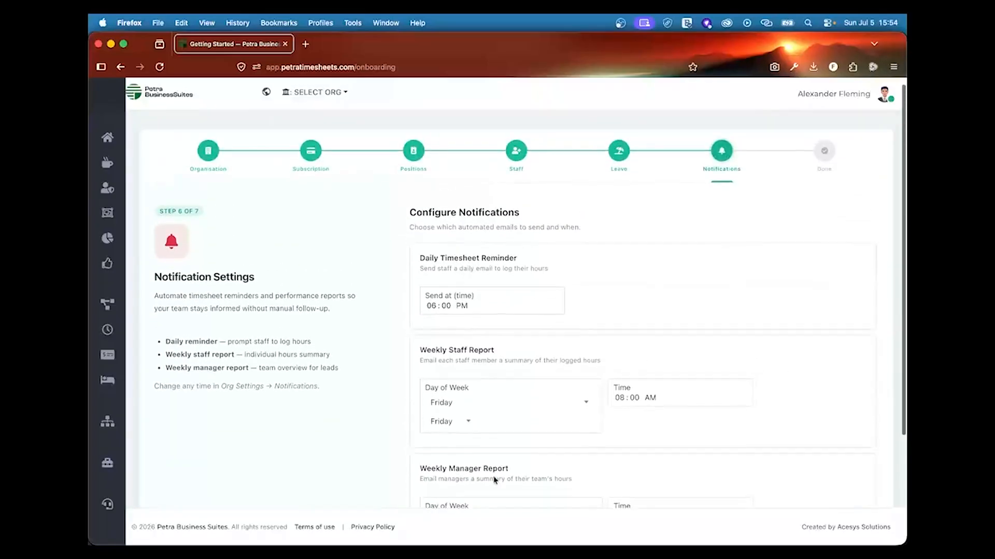
scroll(623, 265, "down", 1)
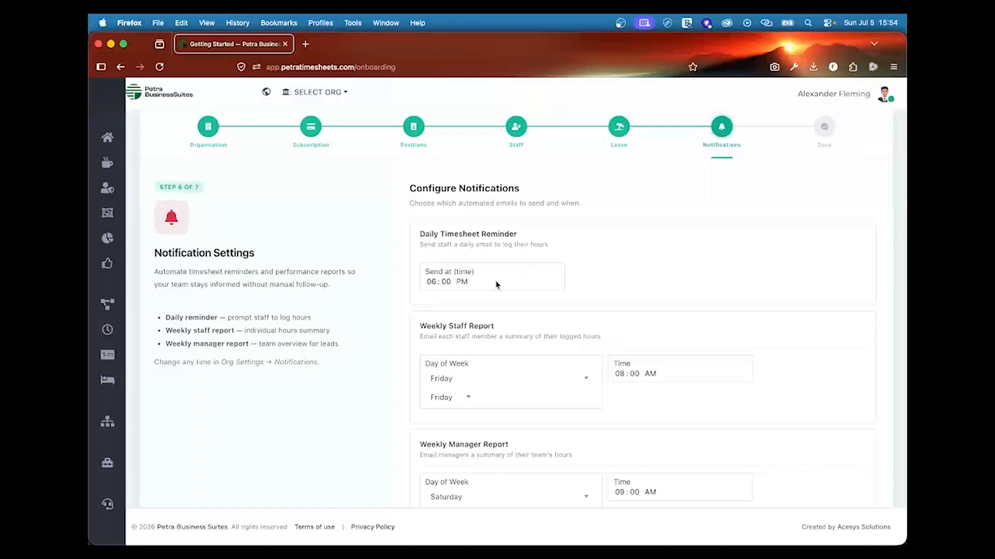
scroll(563, 306, "down", 2)
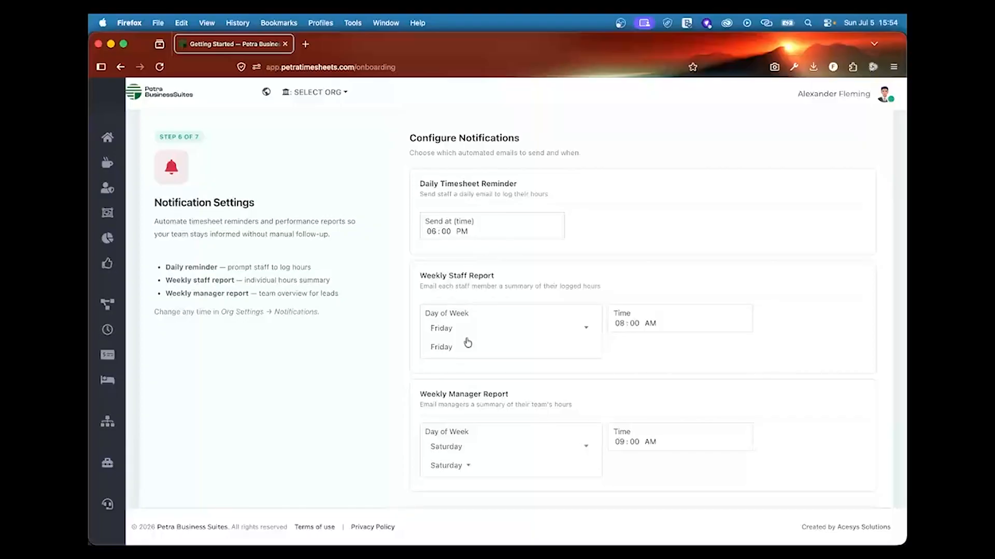
scroll(497, 410, "down", 3)
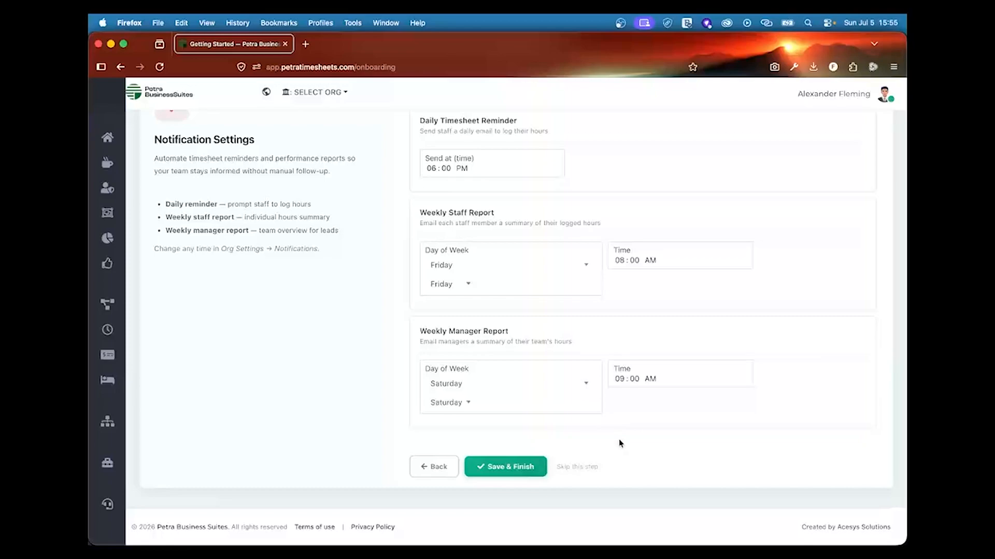
scroll(619, 440, "up", 1)
scroll(623, 453, "down", 3)
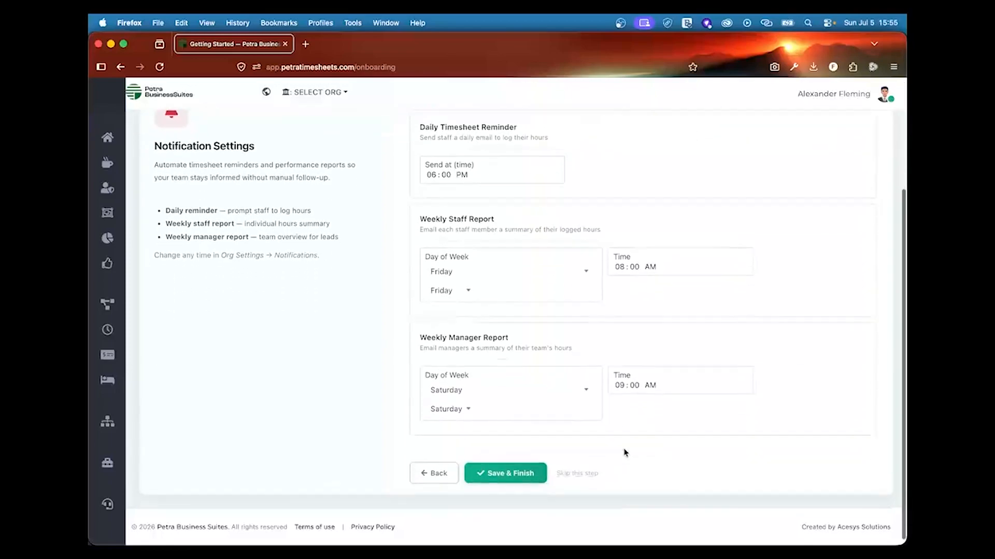
scroll(518, 458, "up", 2)
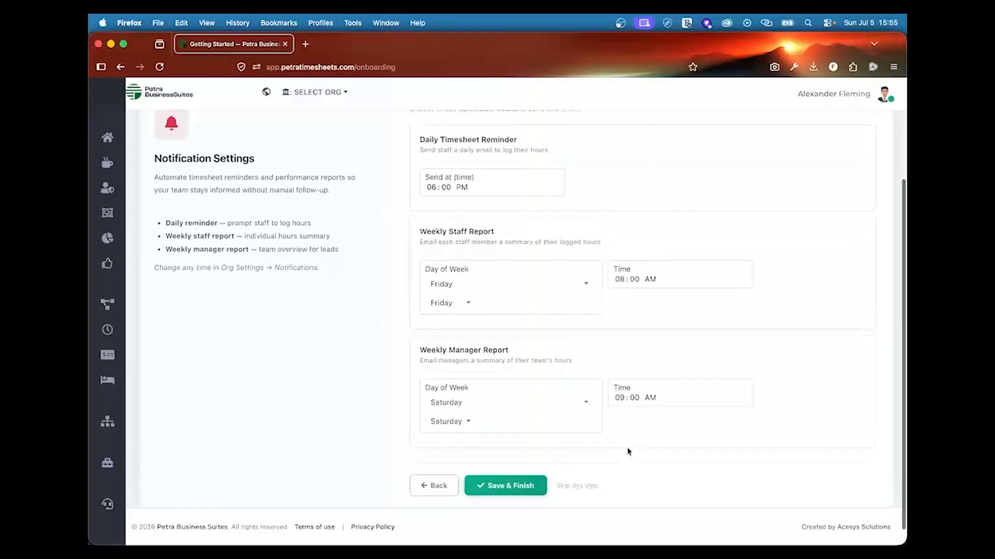
scroll(520, 455, "down", 2)
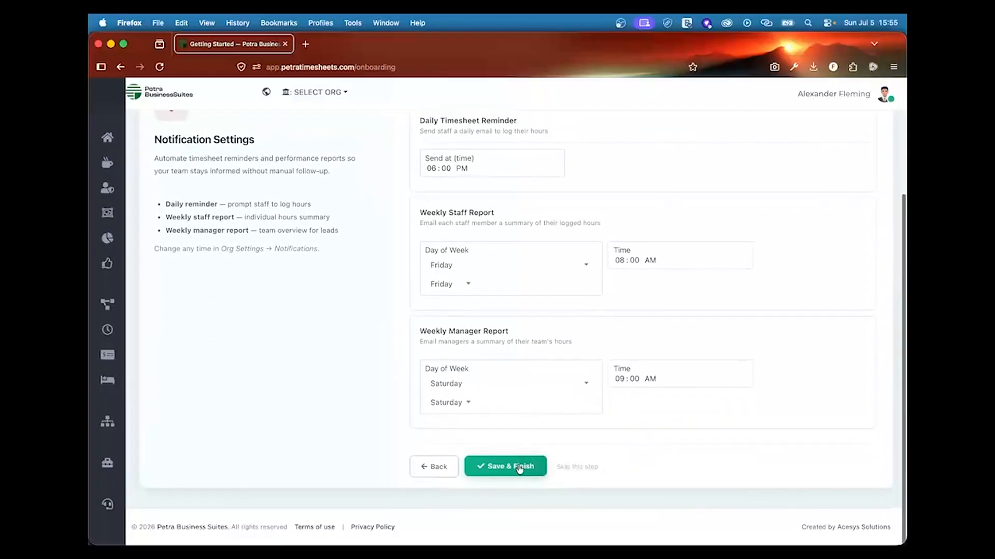
Step: Save the 06:00 PM daily, Friday 08:00 AM and Saturday 09:00 AM notification schedule
left_click(519, 465)
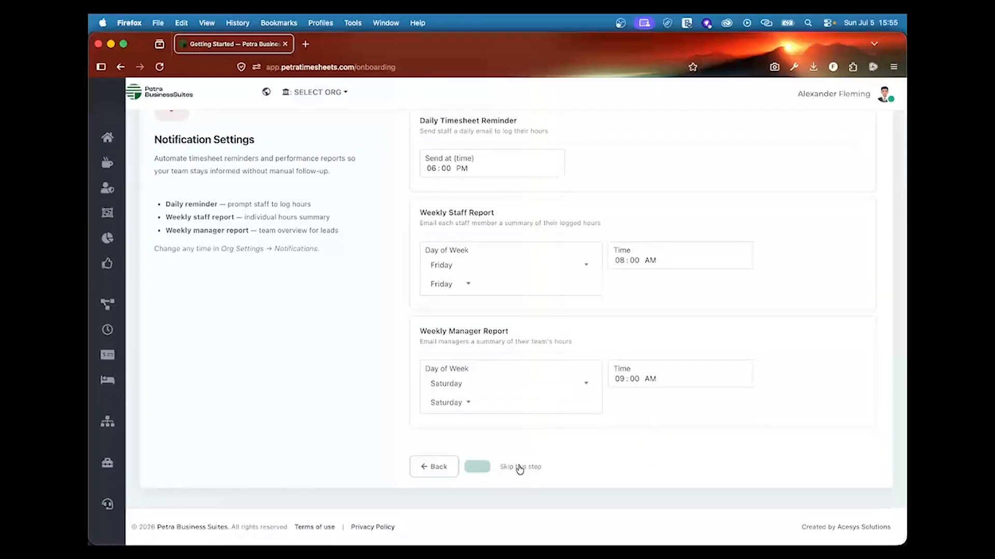